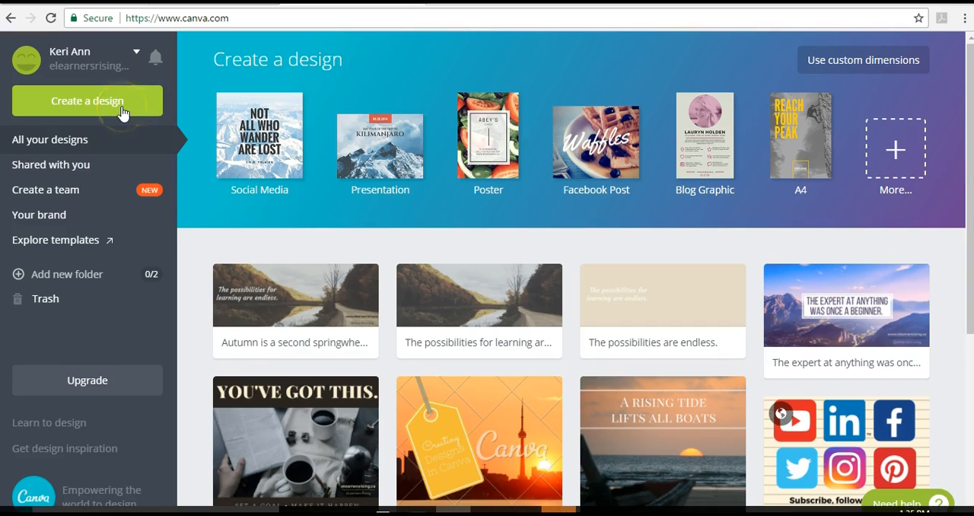
scroll(487, 419, down, 2)
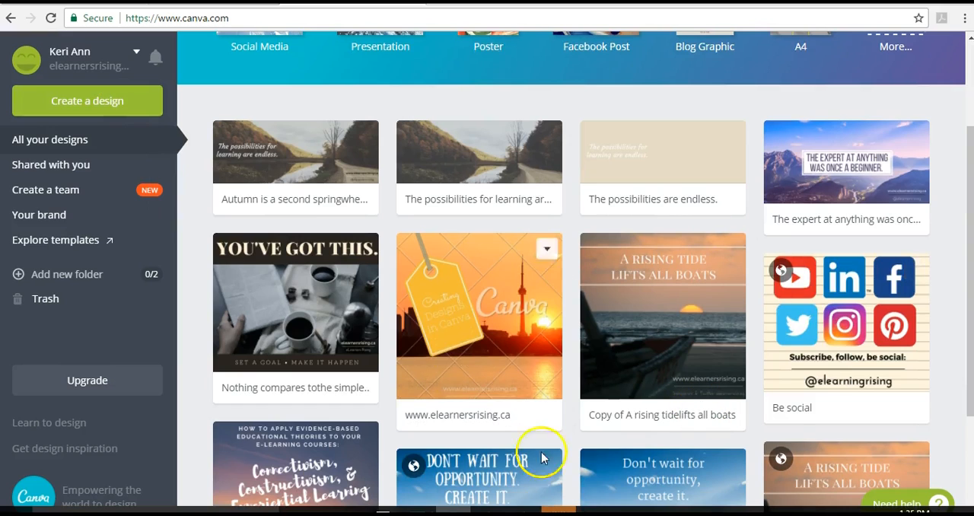
scroll(570, 434, down, 3)
scroll(565, 434, up, 2)
scroll(566, 431, up, 2)
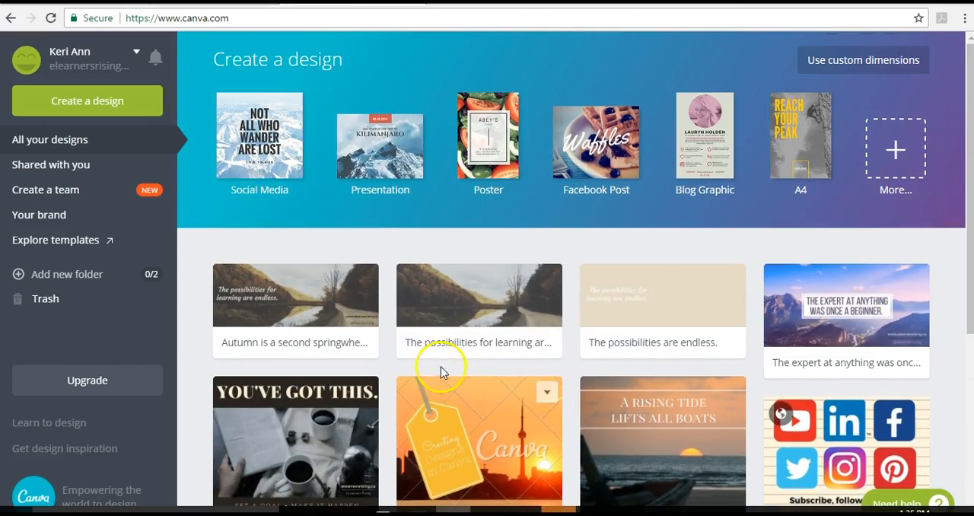
- Start a new blank design using the Facebook Cover design type
click(98, 104)
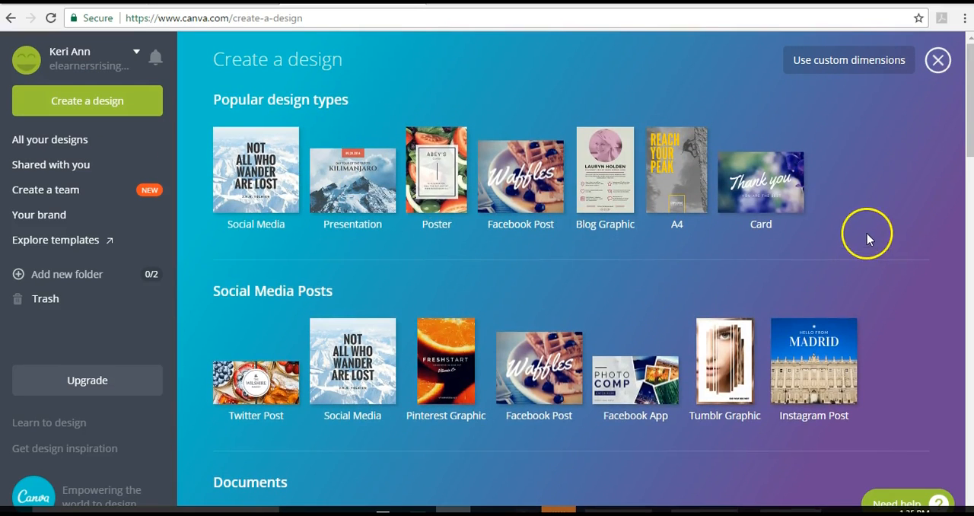
scroll(883, 232, down, 12)
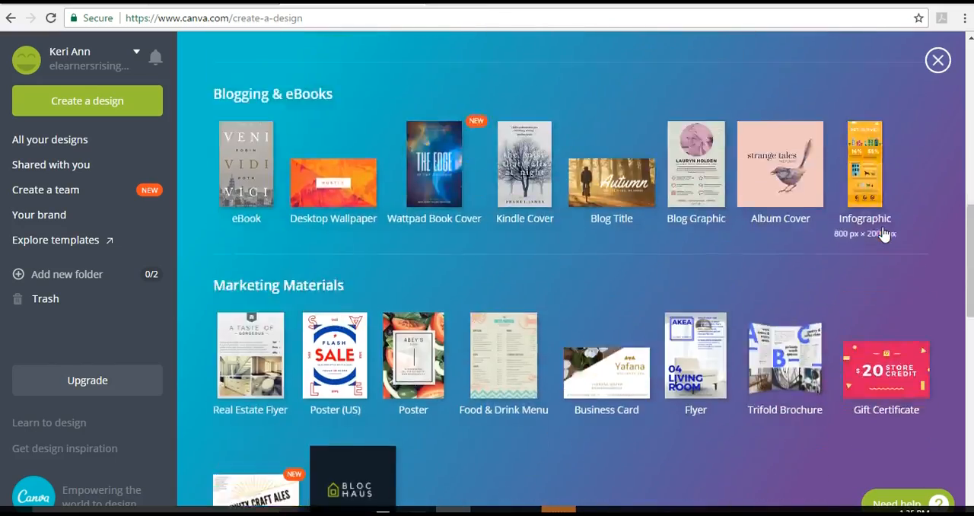
scroll(881, 229, down, 5)
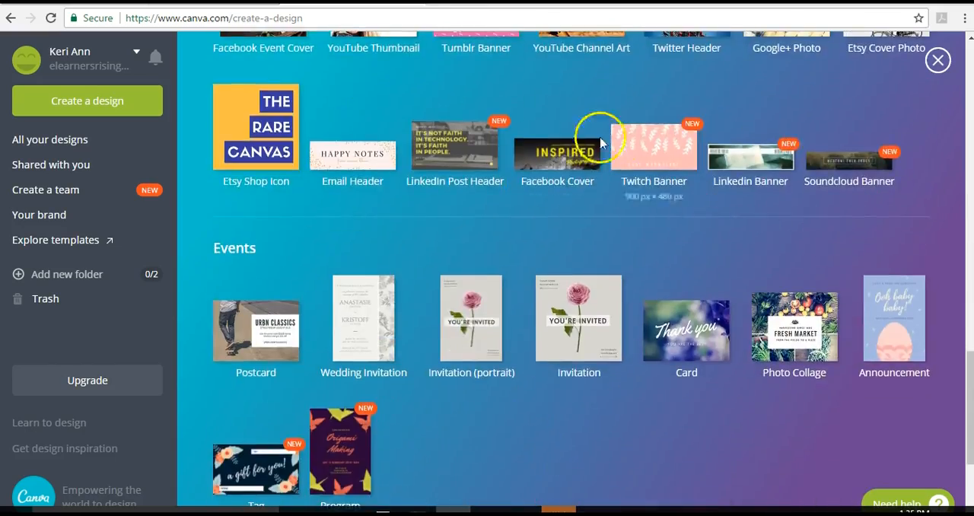
click(550, 164)
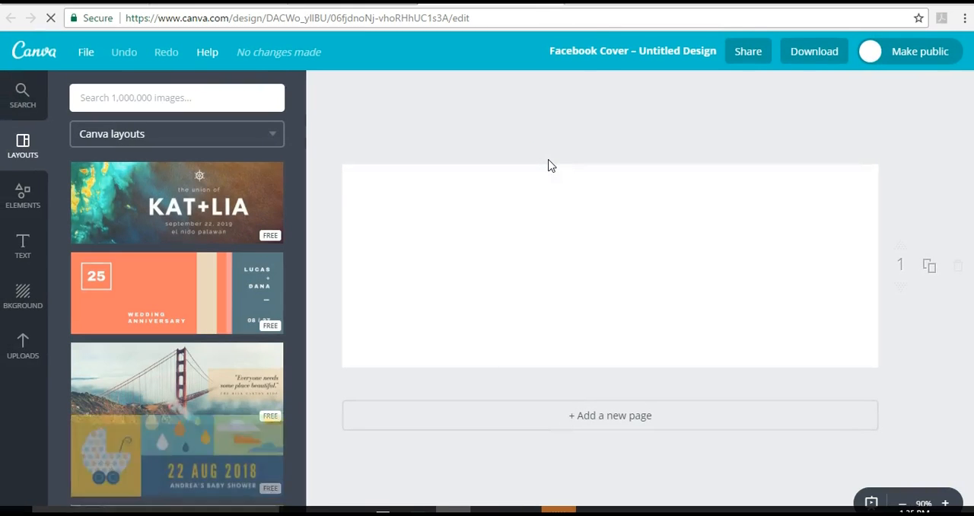
- Browse the Canva layouts and apply the dark skyline "We've Moved!" layout to the blank cover
click(373, 204)
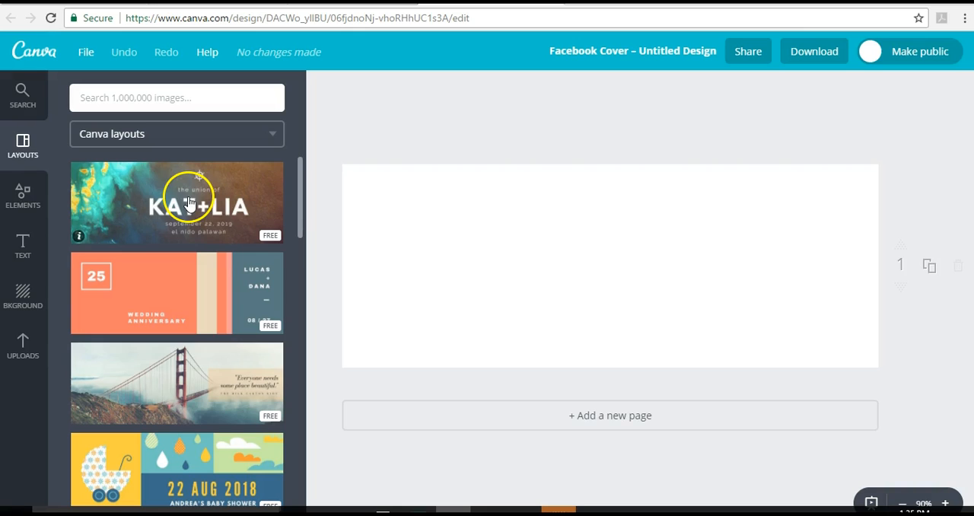
scroll(185, 305, down, 7)
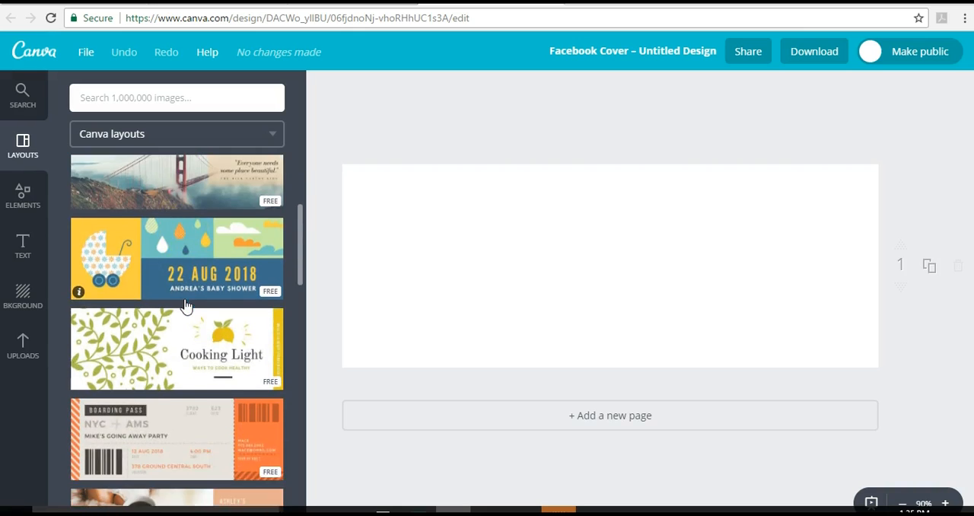
scroll(185, 305, down, 3)
click(169, 225)
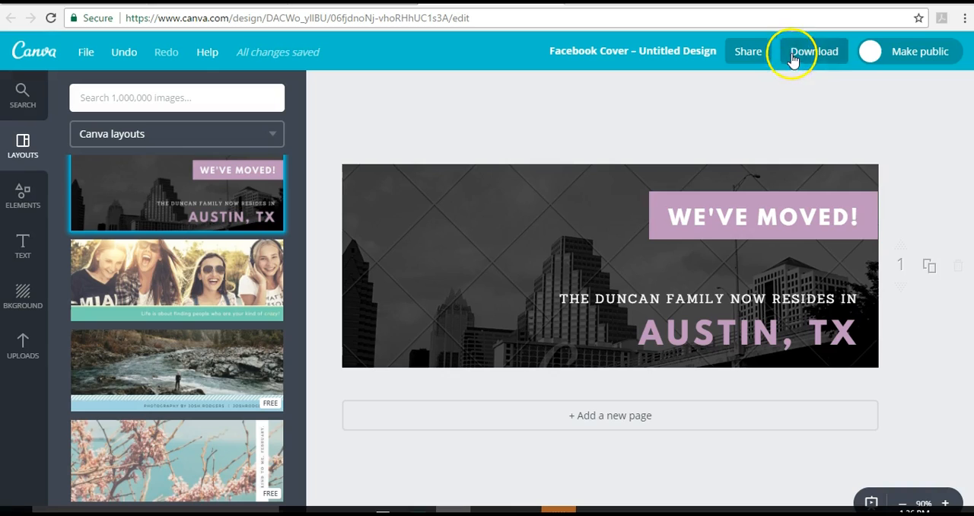
- Replace the cover's layout with the engagement announcement layout showing two diamond rings
scroll(188, 293, down, 5)
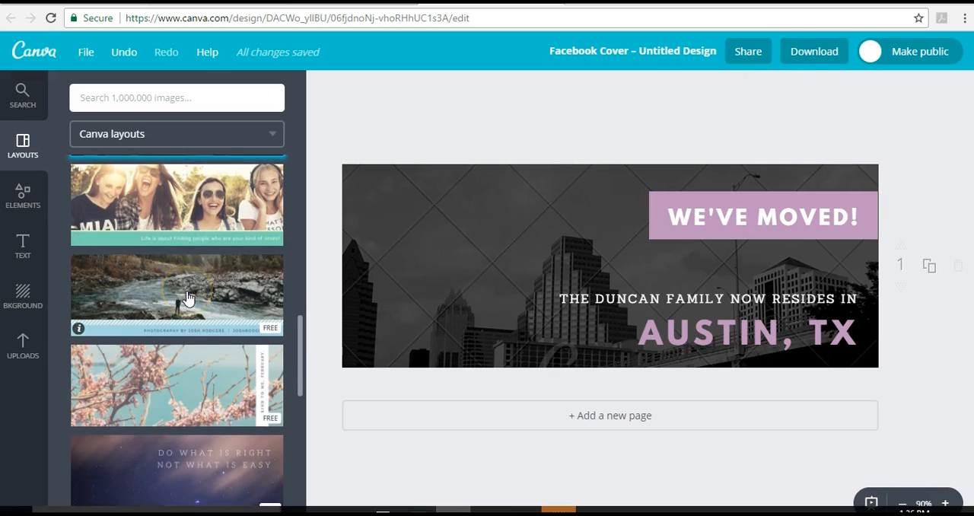
scroll(188, 297, down, 2)
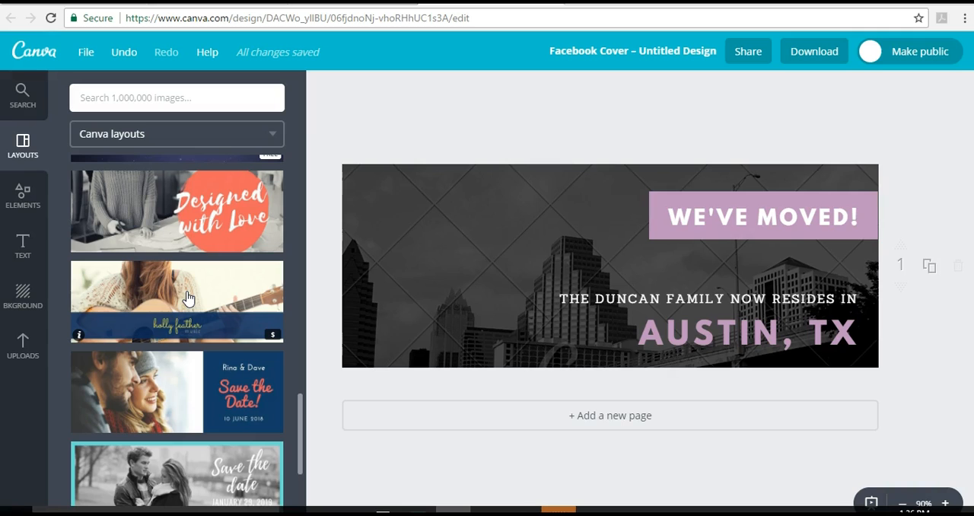
scroll(192, 346, down, 8)
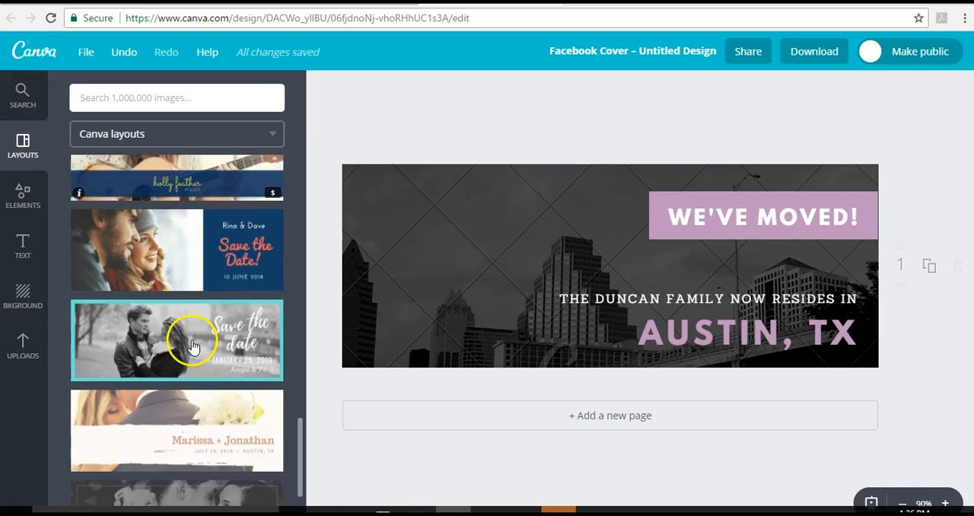
scroll(216, 378, down, 2)
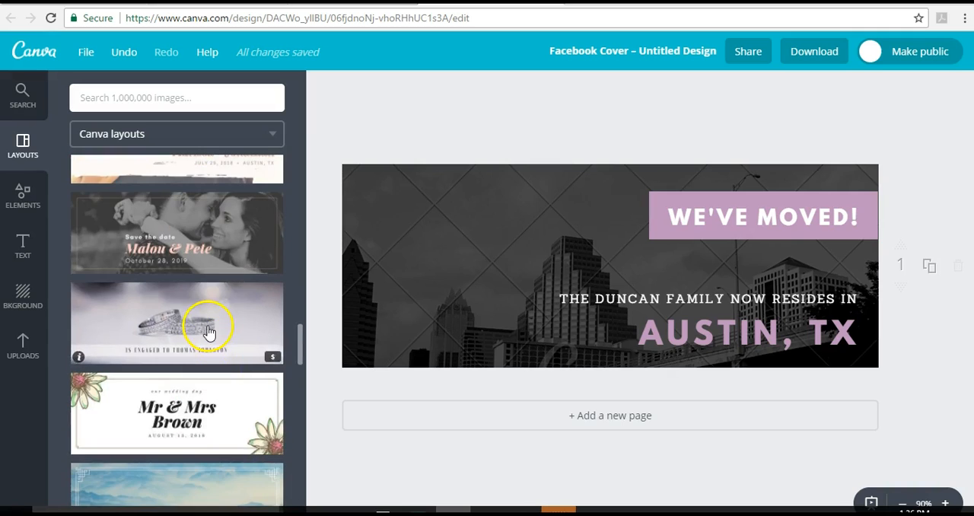
click(209, 331)
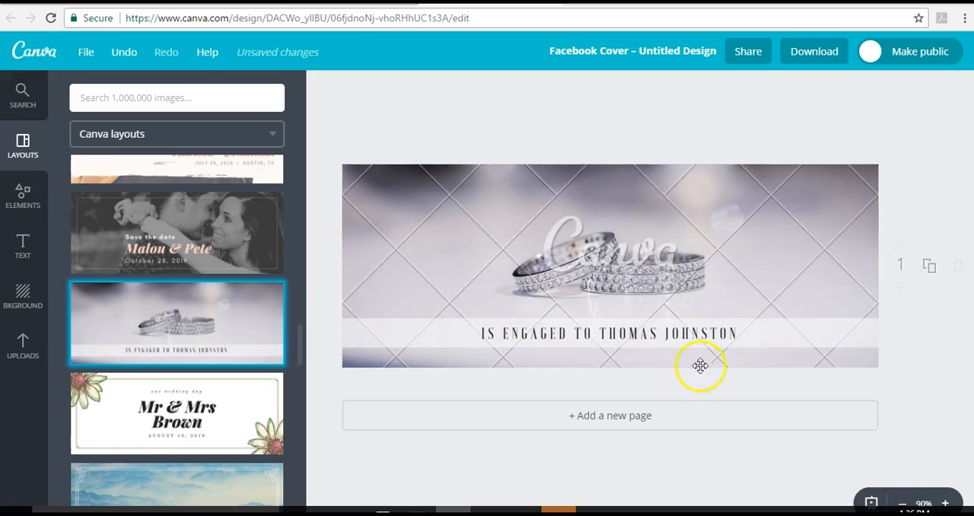
- Find the free "Autumn is a second spring when every leaf is a flower." layout and apply it to the cover
scroll(255, 426, down, 10)
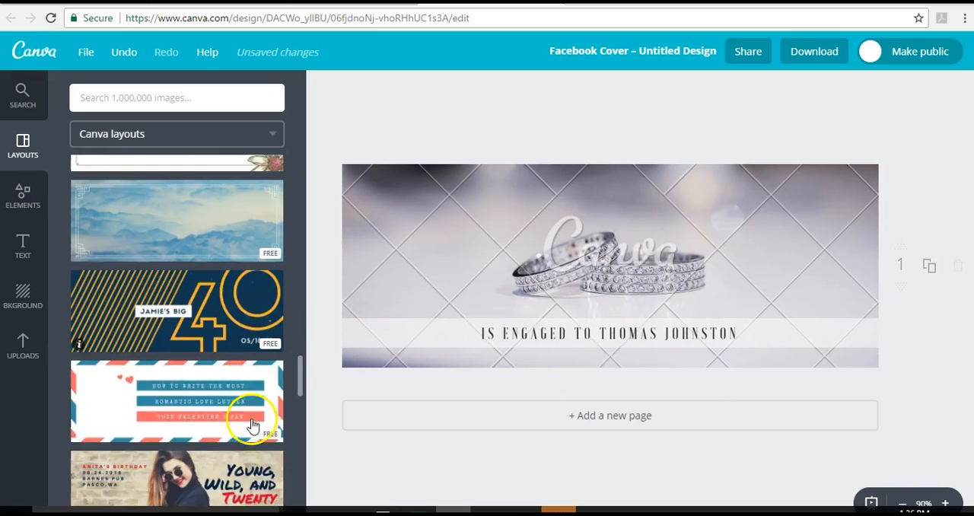
scroll(252, 419, down, 1)
scroll(251, 411, down, 1)
scroll(196, 399, down, 2)
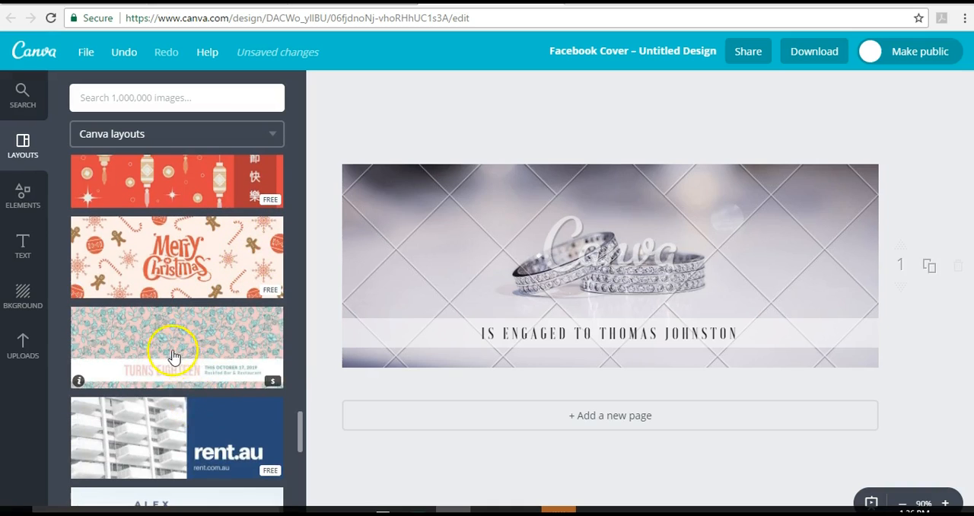
scroll(180, 415, down, 3)
scroll(176, 415, down, 8)
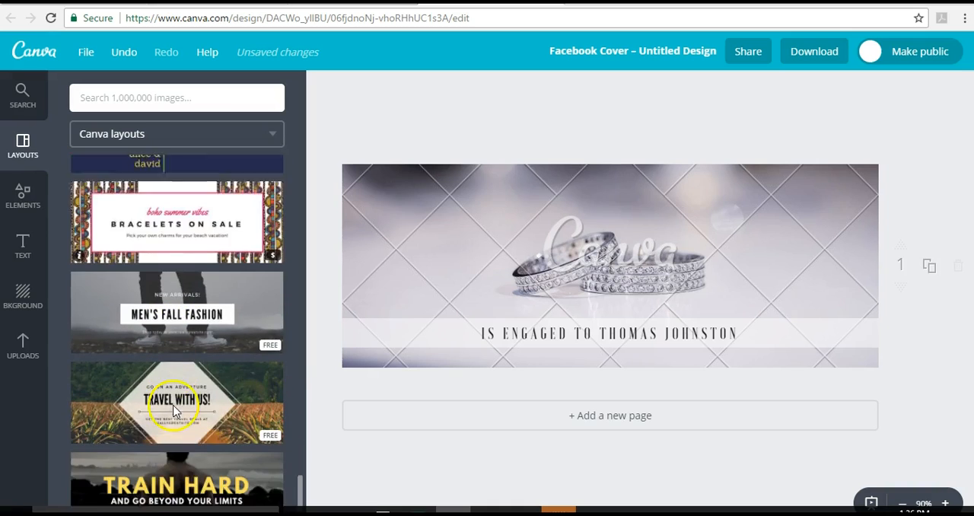
scroll(173, 411, down, 8)
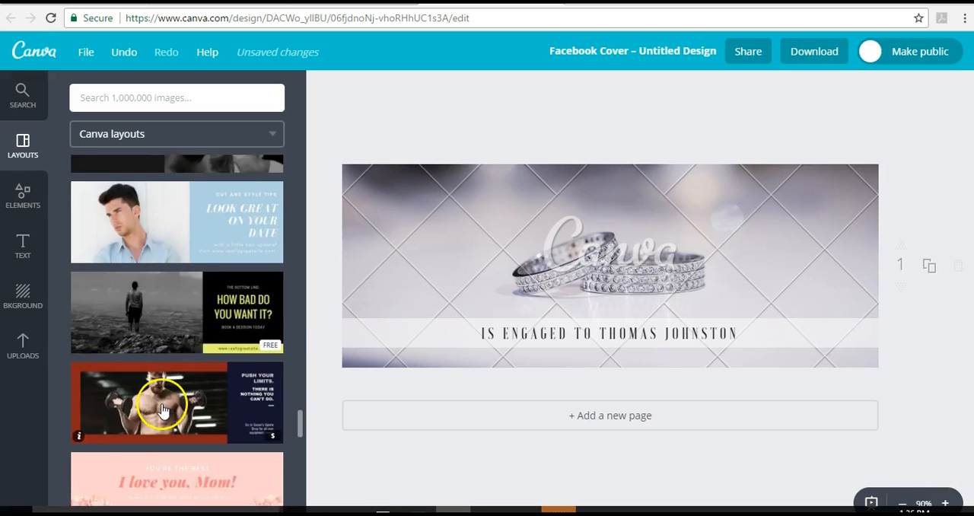
scroll(149, 424, down, 6)
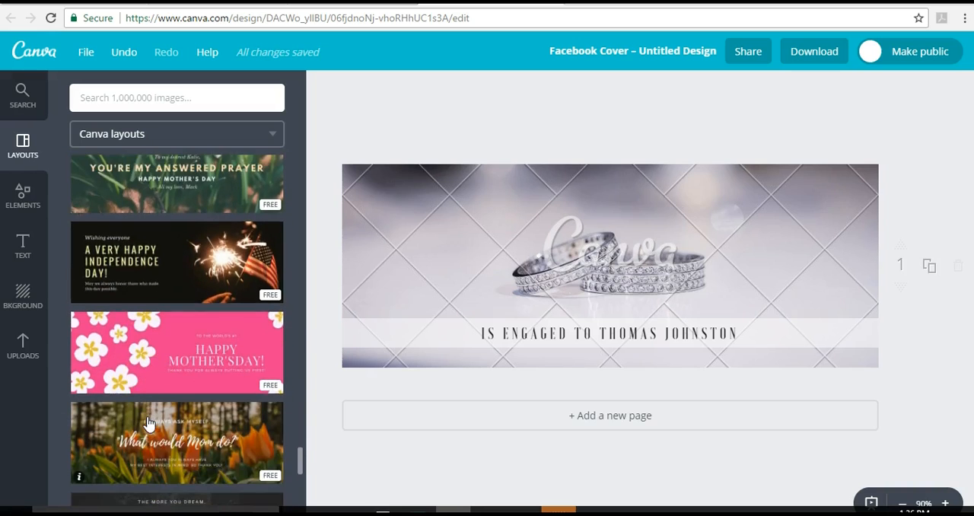
scroll(149, 424, down, 8)
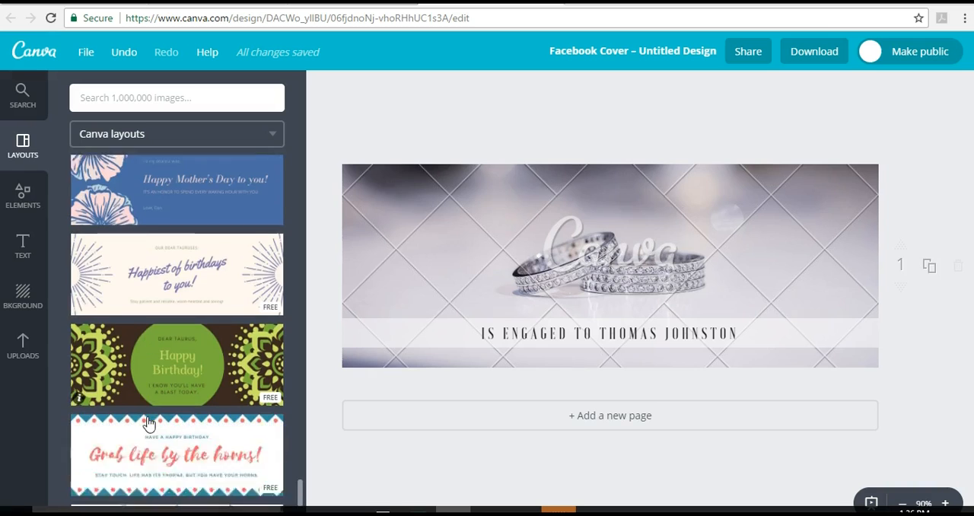
scroll(149, 424, down, 3)
click(65, 498)
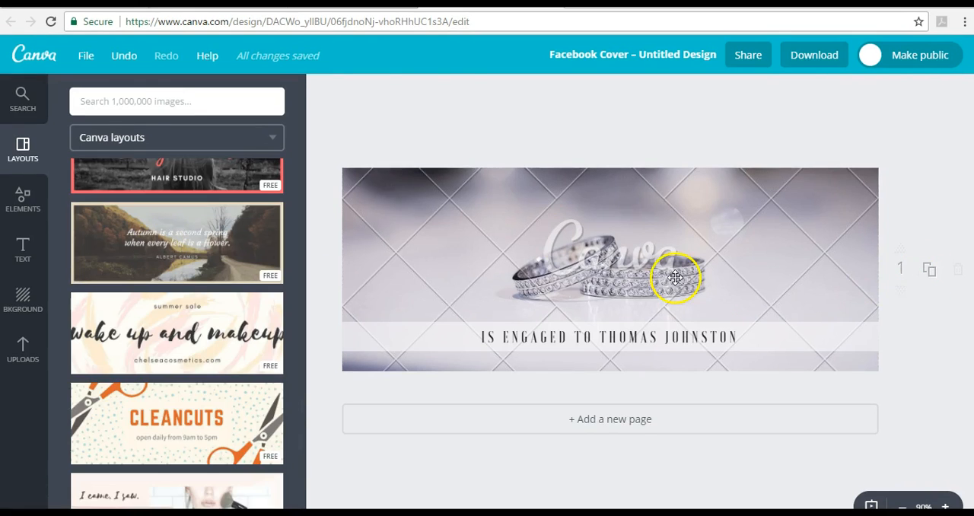
click(675, 277)
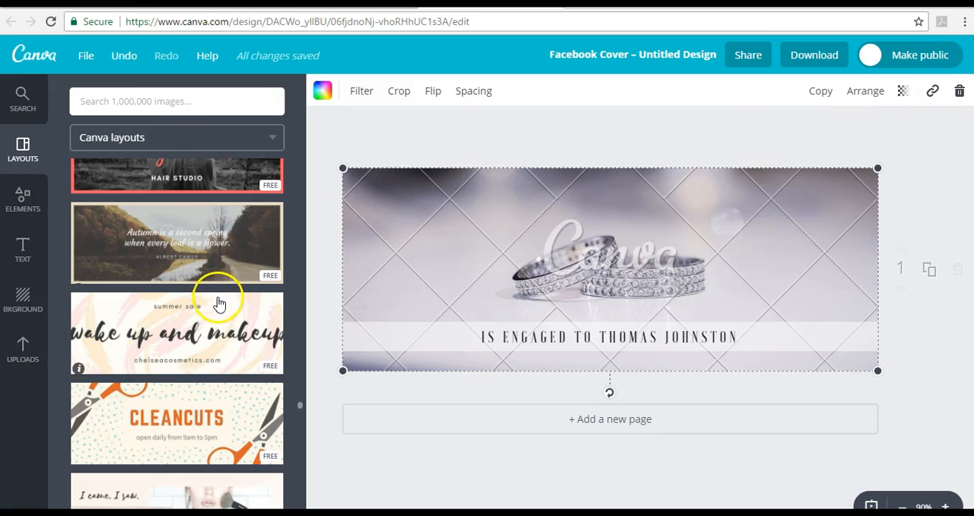
click(205, 257)
- Enlarge the autumn river photo past the cover's edges so it hides the beige border
click(701, 353)
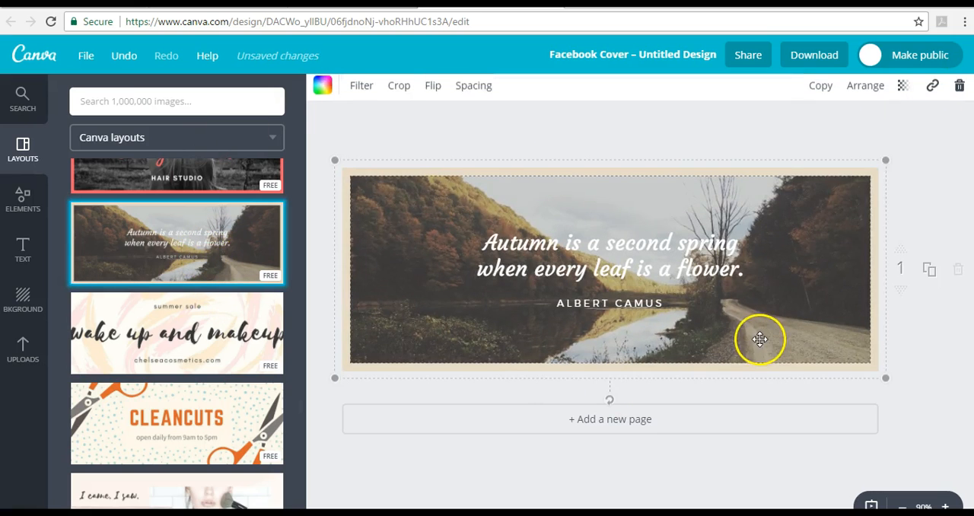
drag(887, 161, 912, 150)
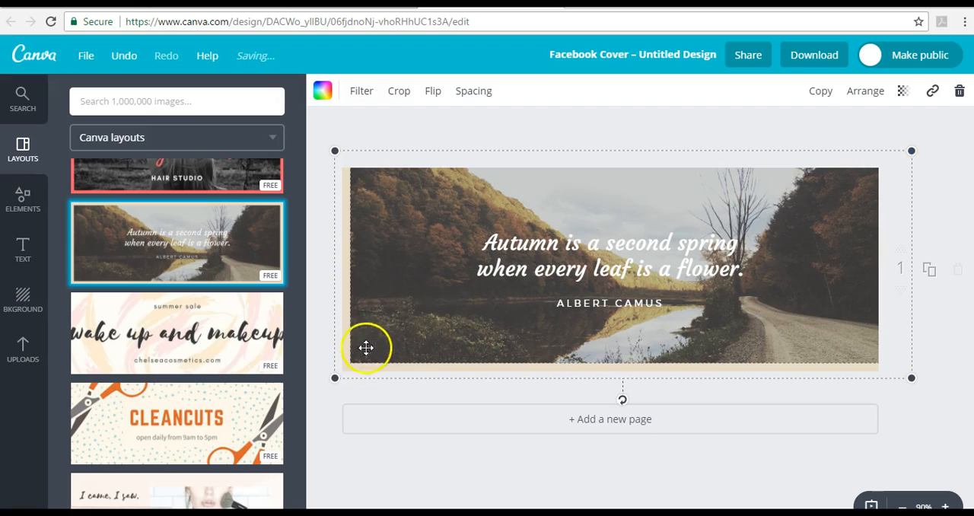
drag(328, 387, 319, 387)
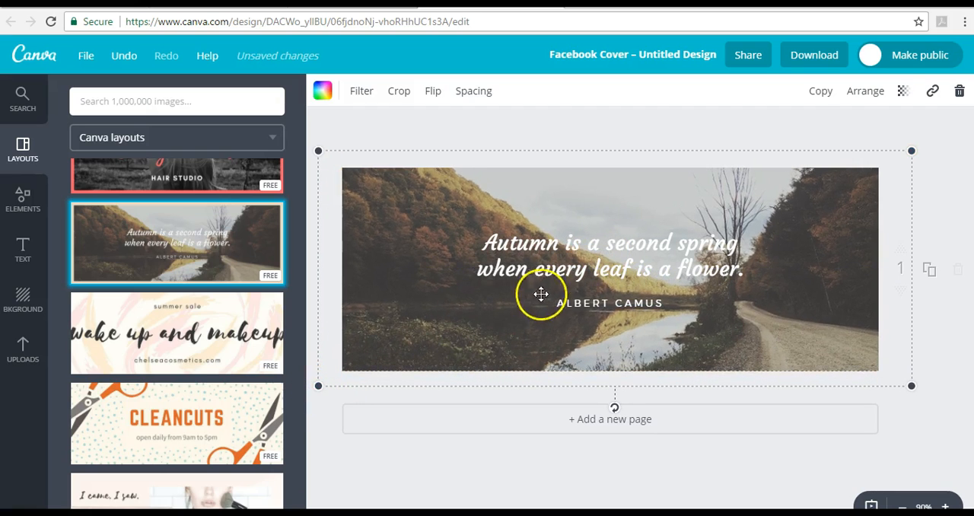
- Replace the autumn quote with "The possibilities for learning are endless."
click(684, 242)
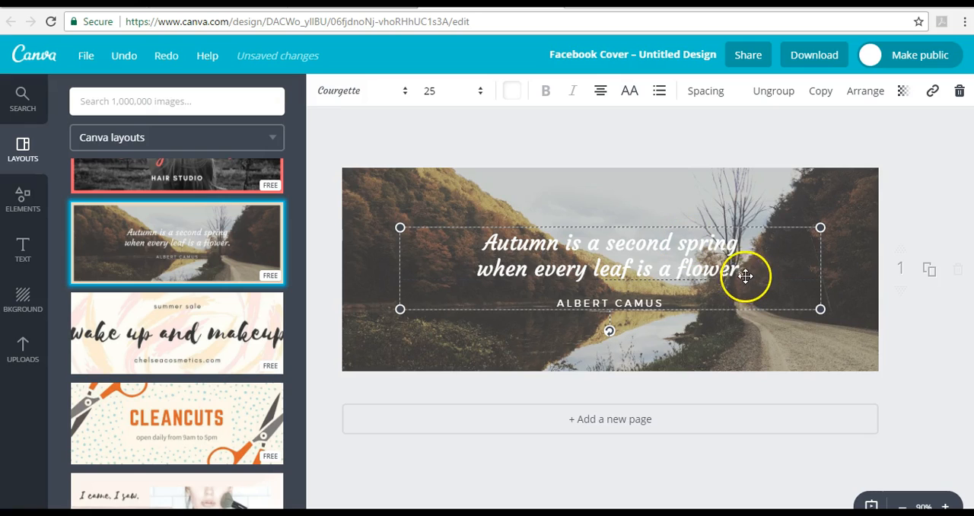
drag(736, 267, 657, 223)
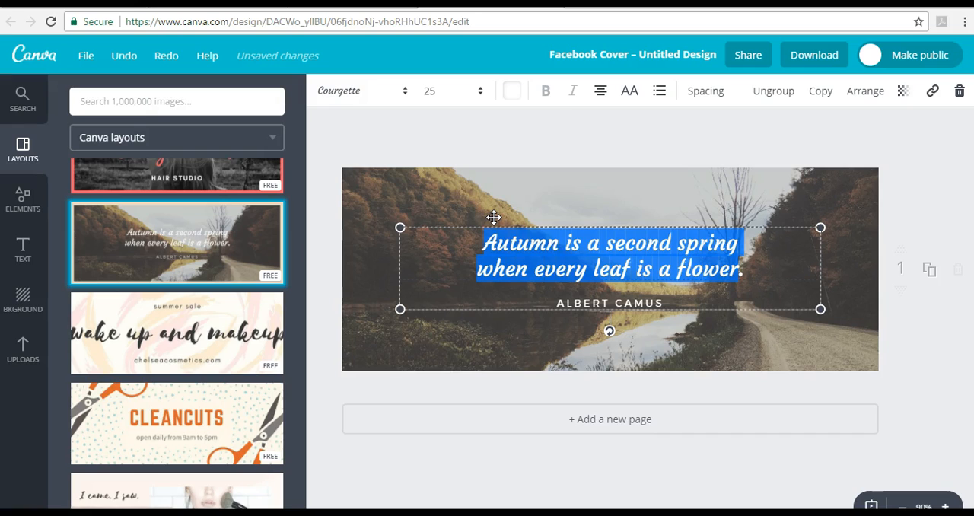
text(The.)
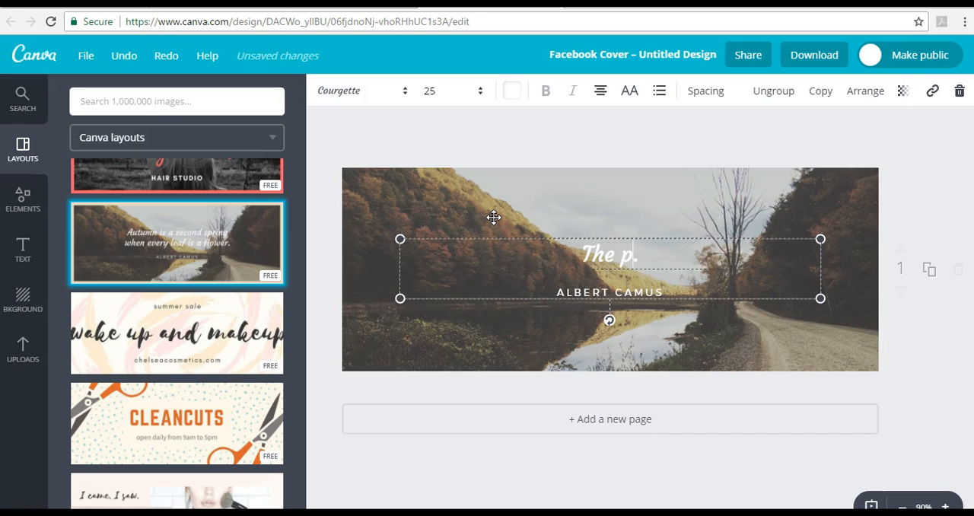
text( possibilities for learning are endless)
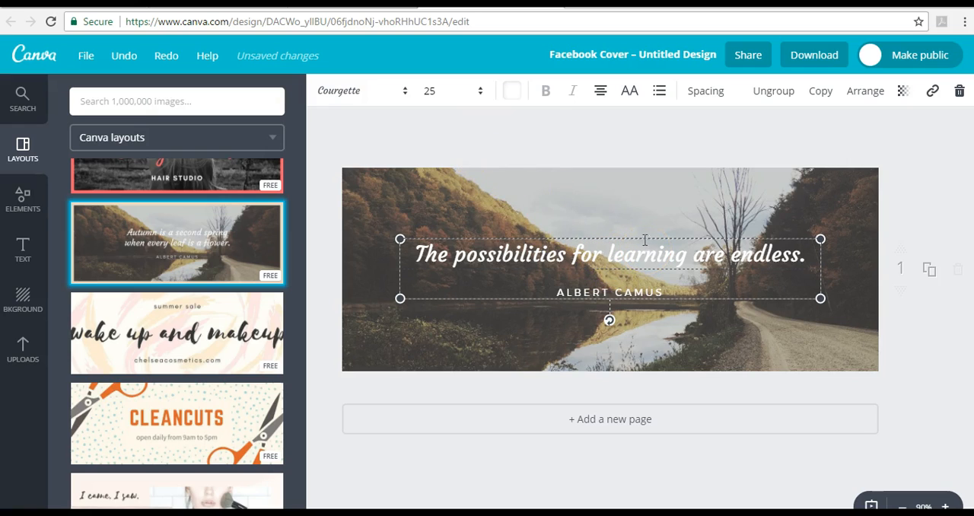
- Reposition the background photo and enlarge it slightly so it extends past every edge of the cover
mouse_move(641, 238)
mouse_down()
mouse_move(583, 252)
mouse_move(624, 237)
mouse_up()
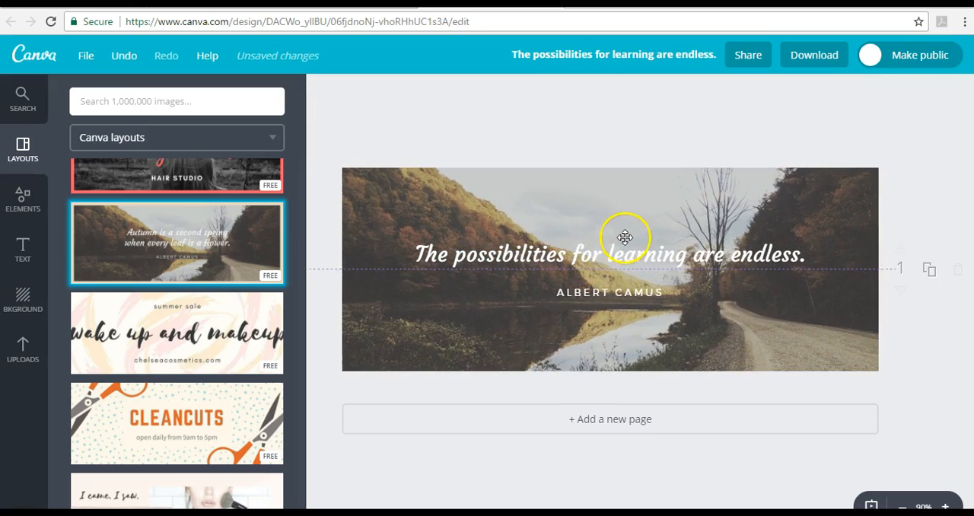
click(614, 261)
click(829, 177)
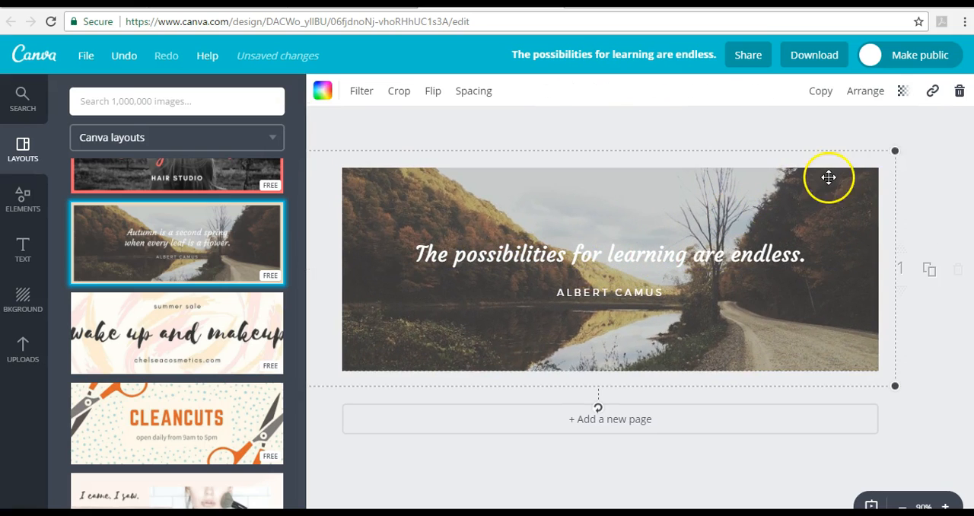
mouse_move(898, 150)
mouse_down()
mouse_move(881, 159)
mouse_move(898, 147)
mouse_up()
mouse_move(688, 342)
mouse_down()
mouse_move(724, 339)
mouse_move(704, 342)
mouse_up()
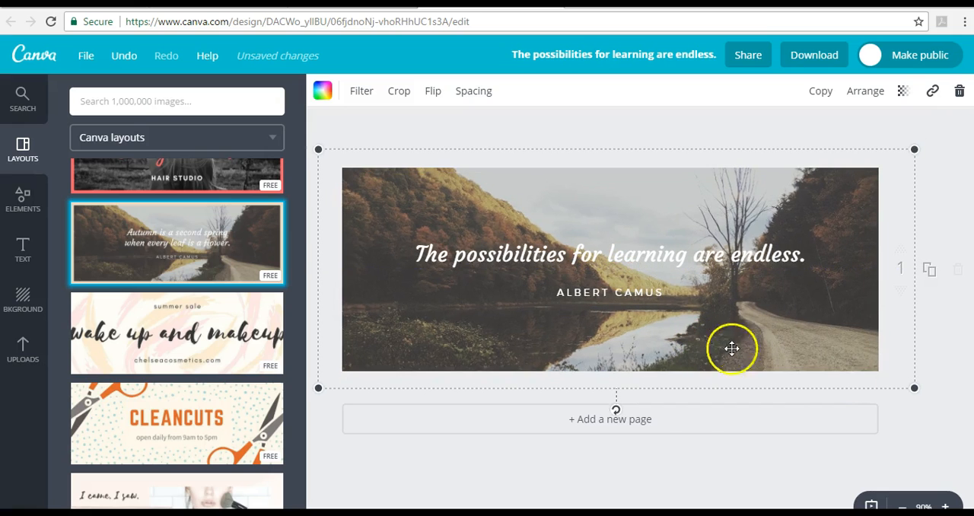
mouse_move(915, 389)
mouse_down()
mouse_move(919, 396)
mouse_move(895, 369)
mouse_move(920, 395)
mouse_up()
- Move the quote text group down to the cover's left edge and break the quote into two lines before "learning"
click(677, 255)
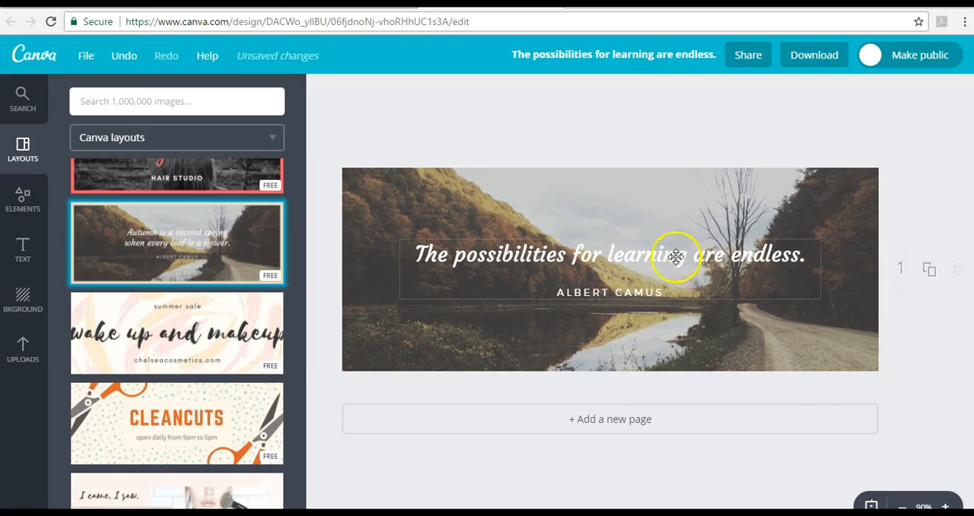
drag(606, 243, 545, 266)
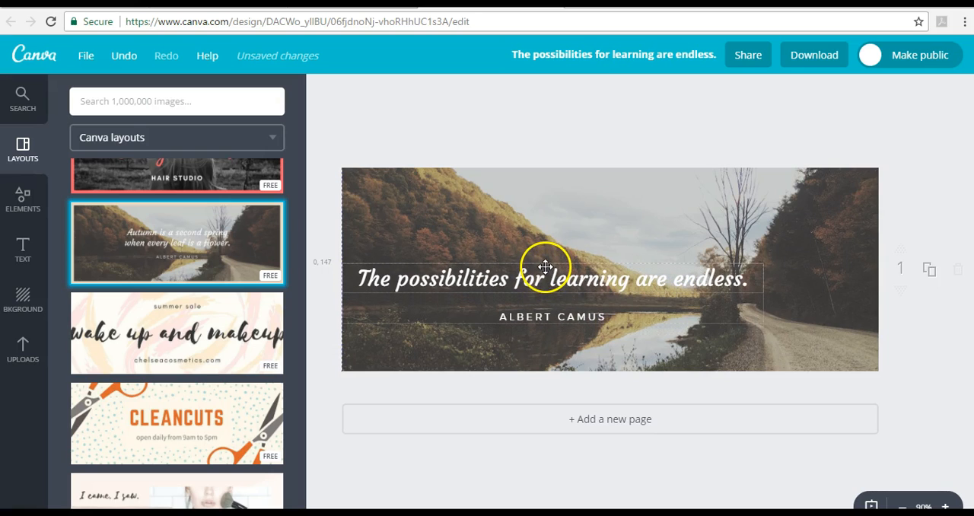
click(550, 281)
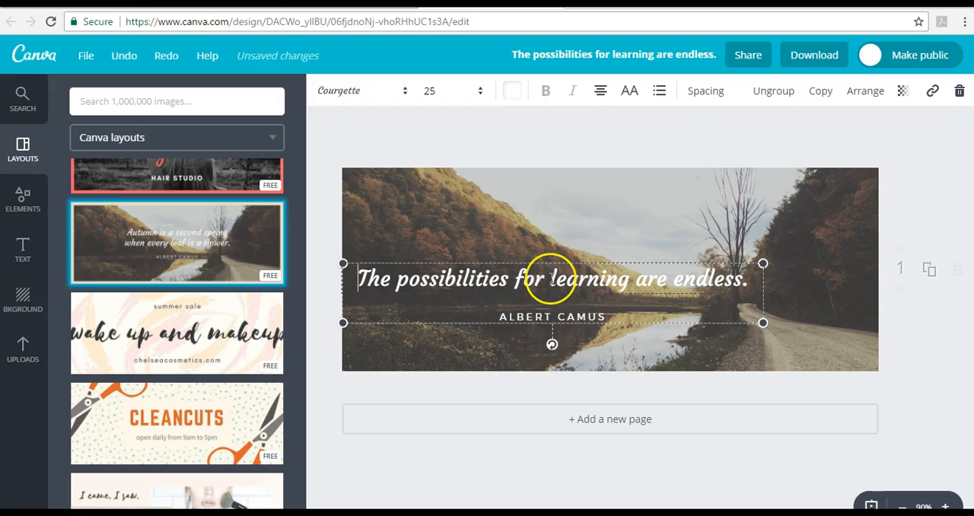
key(Return)
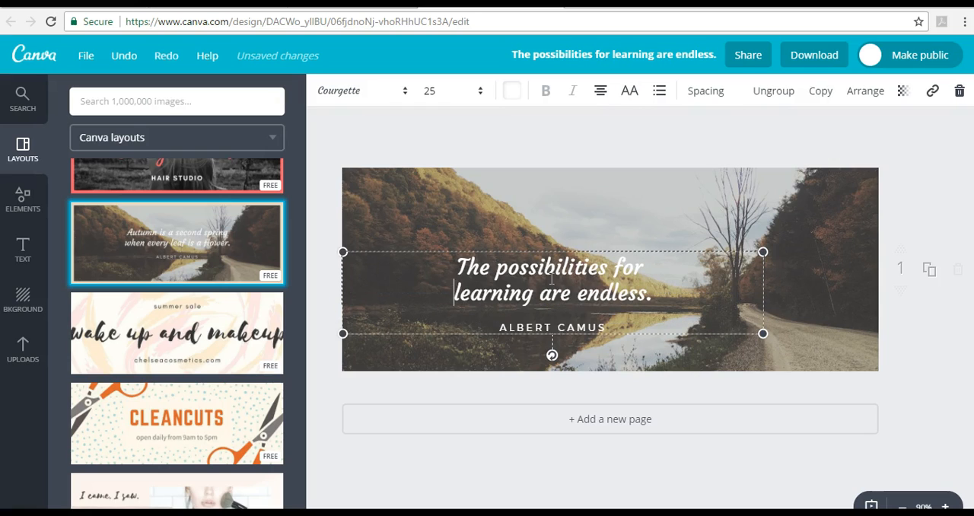
- Delete the "ALBERT CAMUS" line below the quote and move the remaining quote text toward the cover's left edge
click(550, 326)
drag(614, 330, 445, 343)
key(BackSpace)
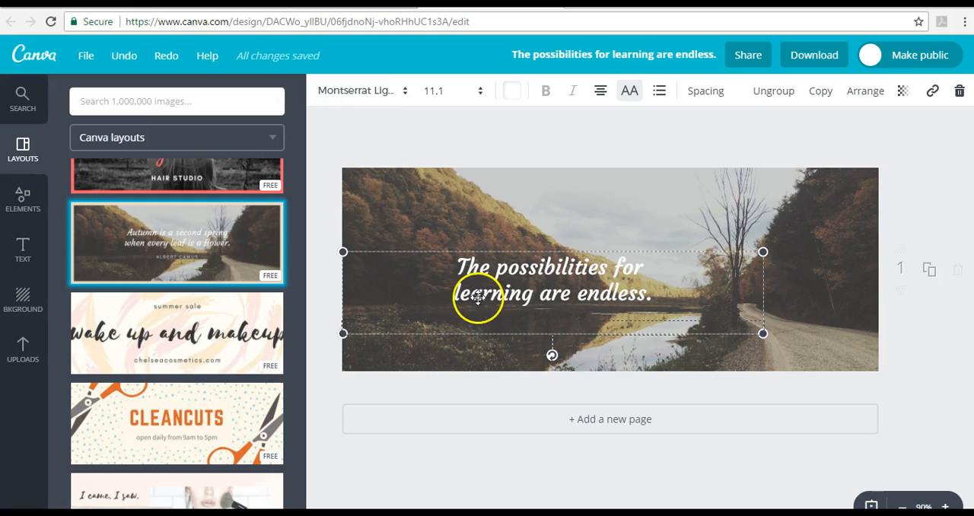
click(515, 265)
drag(492, 250, 402, 242)
- Try the quote at font size 28 and slightly farther right, undoing only the enlargement of the text
drag(557, 286, 337, 273)
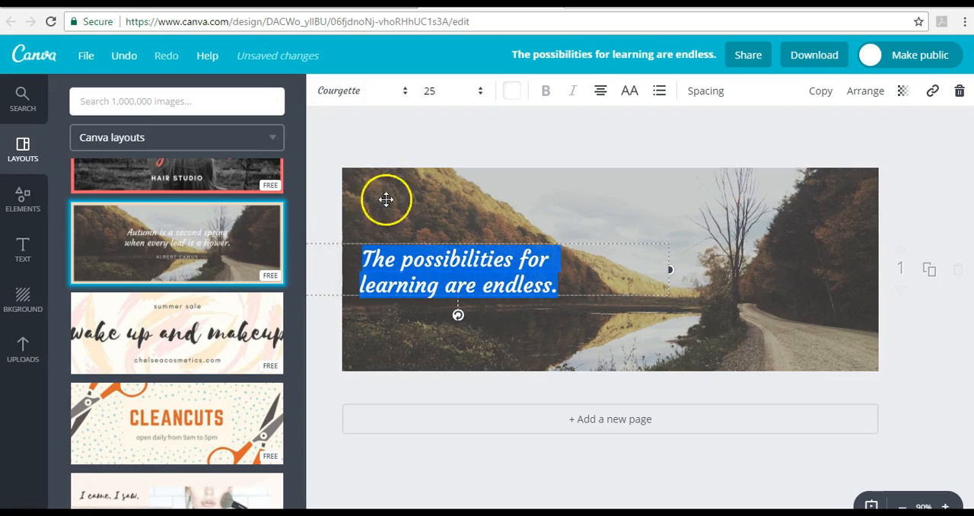
click(468, 95)
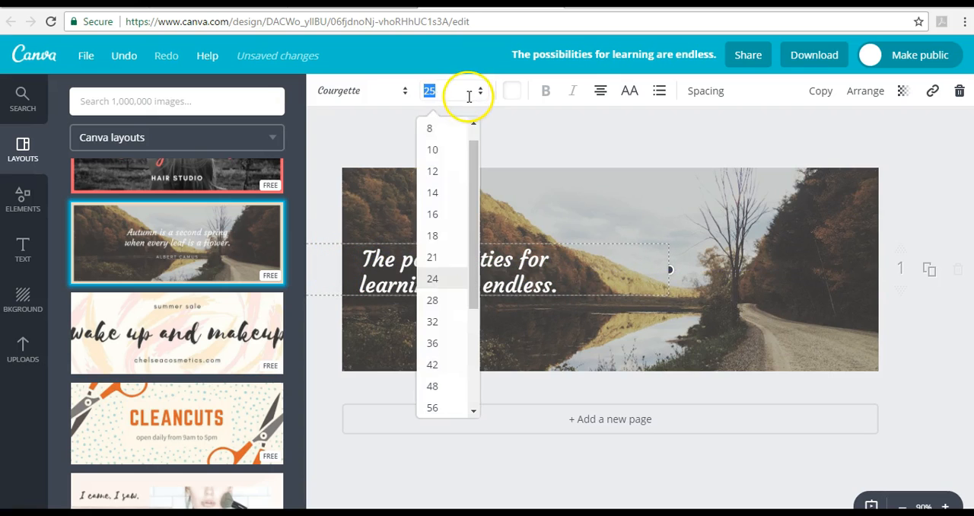
click(446, 305)
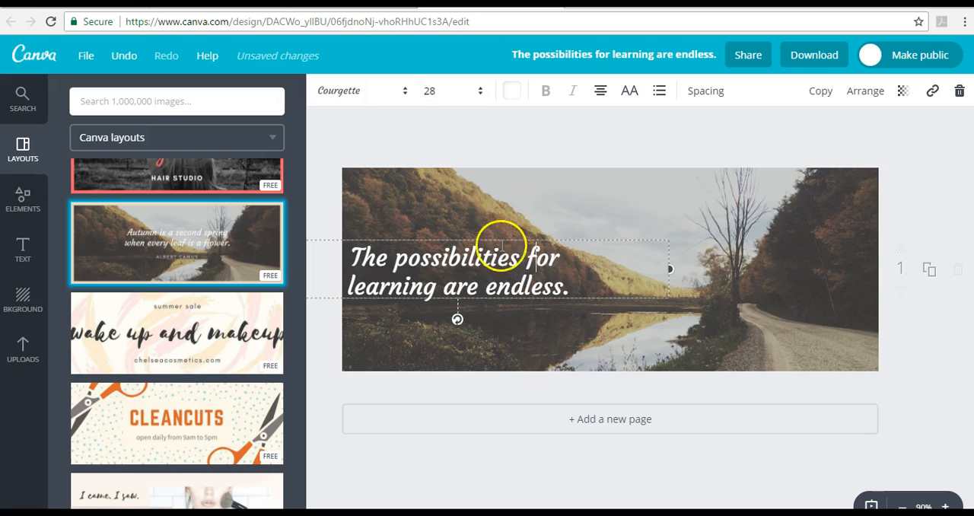
drag(494, 237, 500, 235)
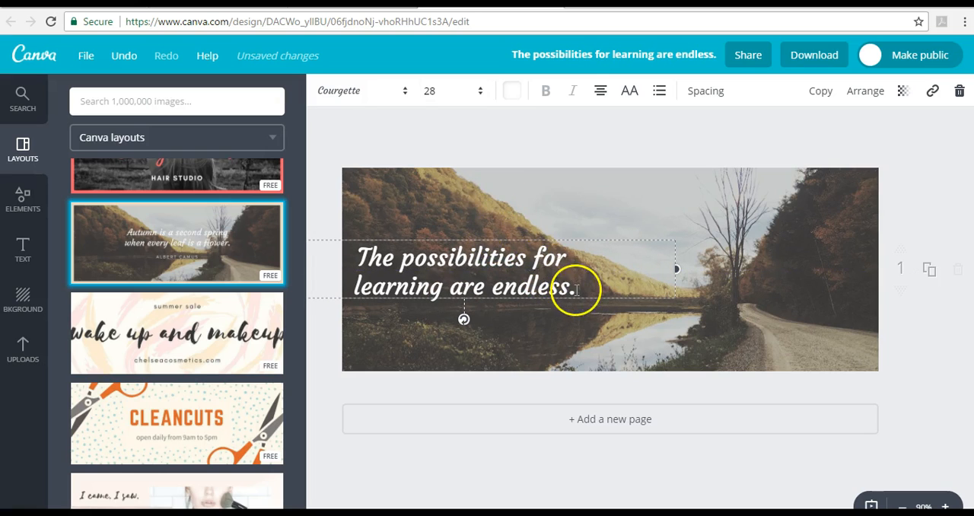
click(124, 55)
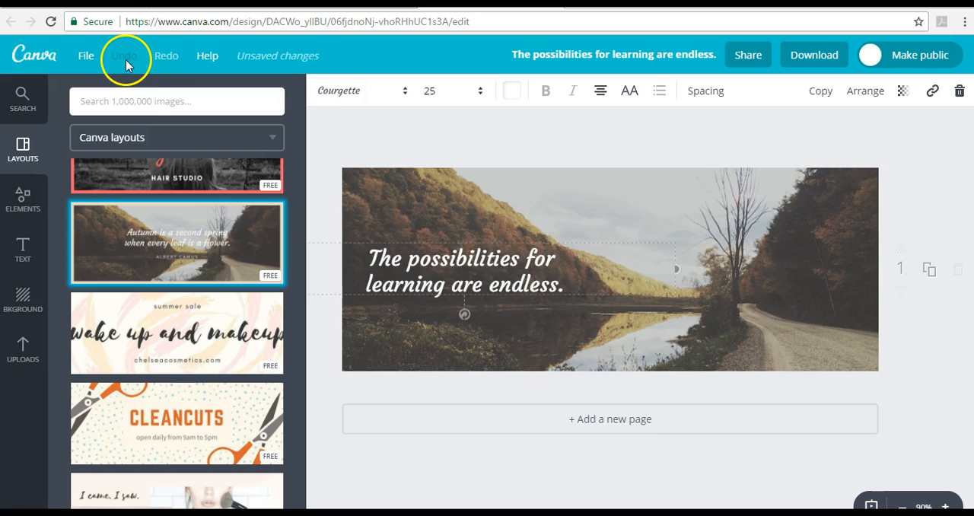
click(332, 192)
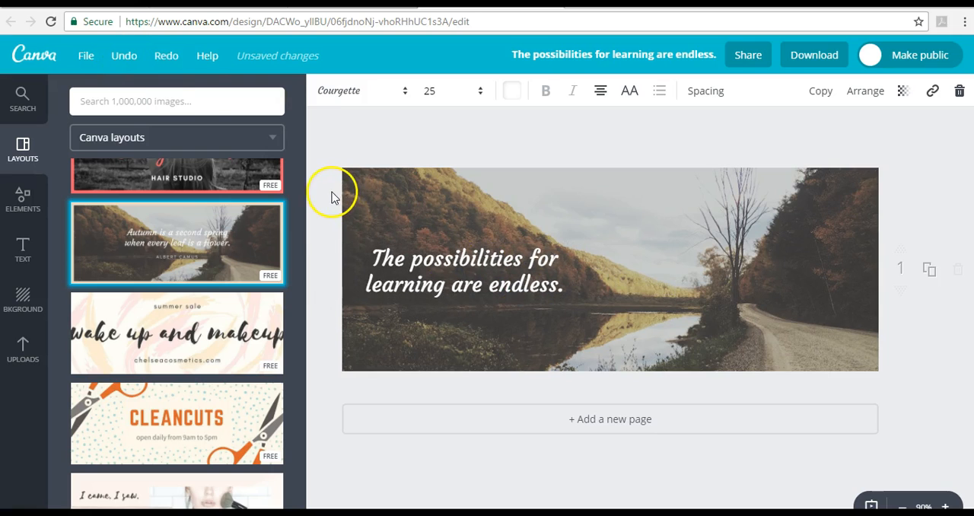
click(426, 264)
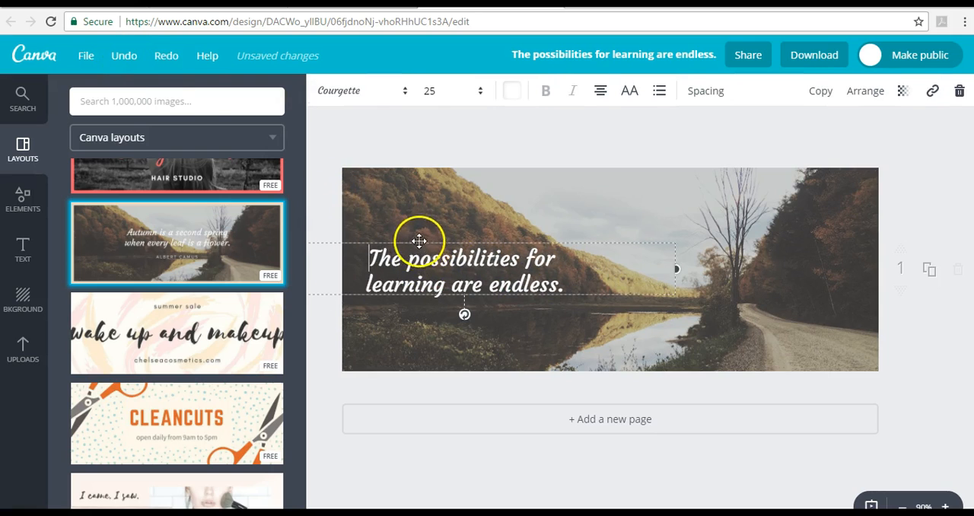
click(318, 216)
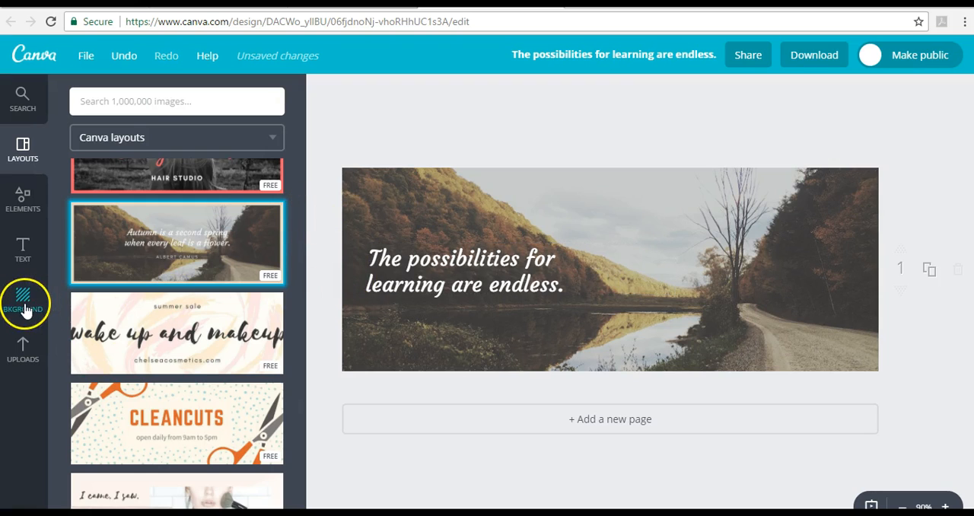
- Browse the free photos among the design elements
click(19, 195)
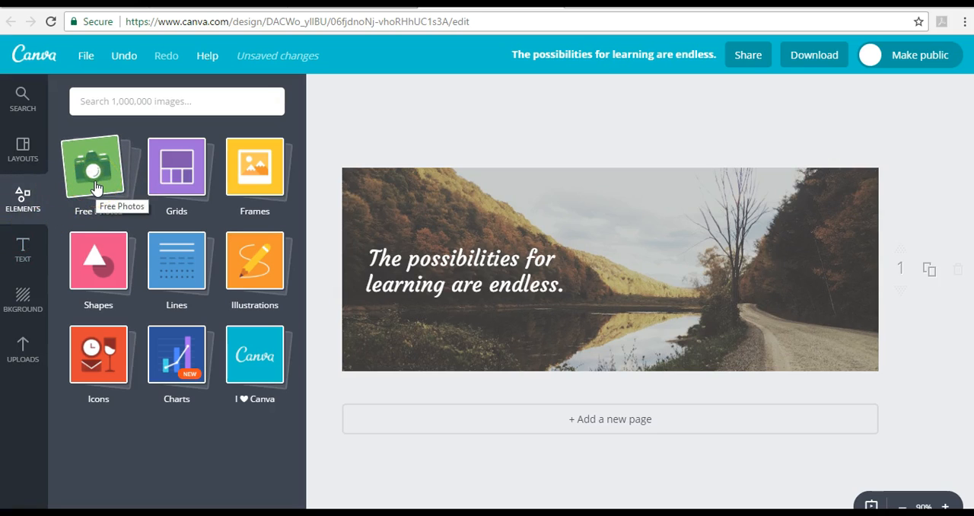
click(94, 182)
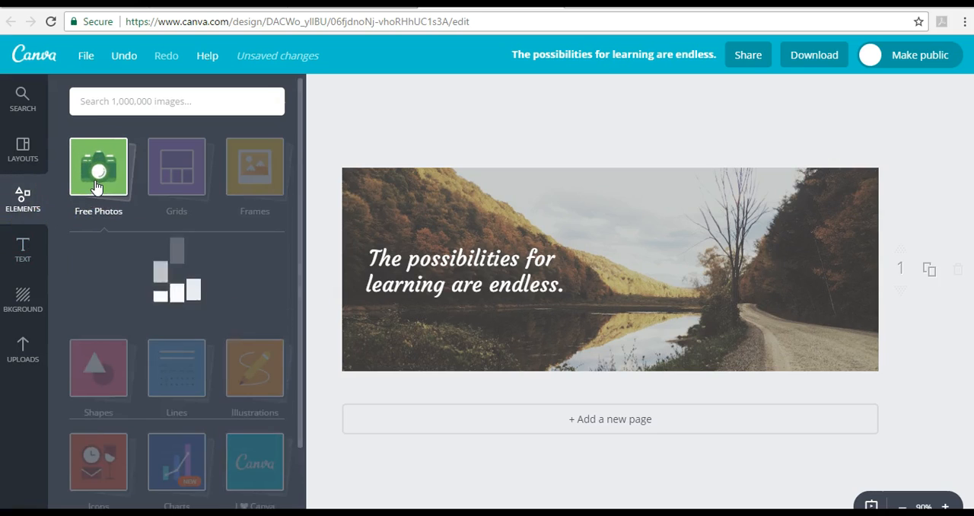
click(114, 111)
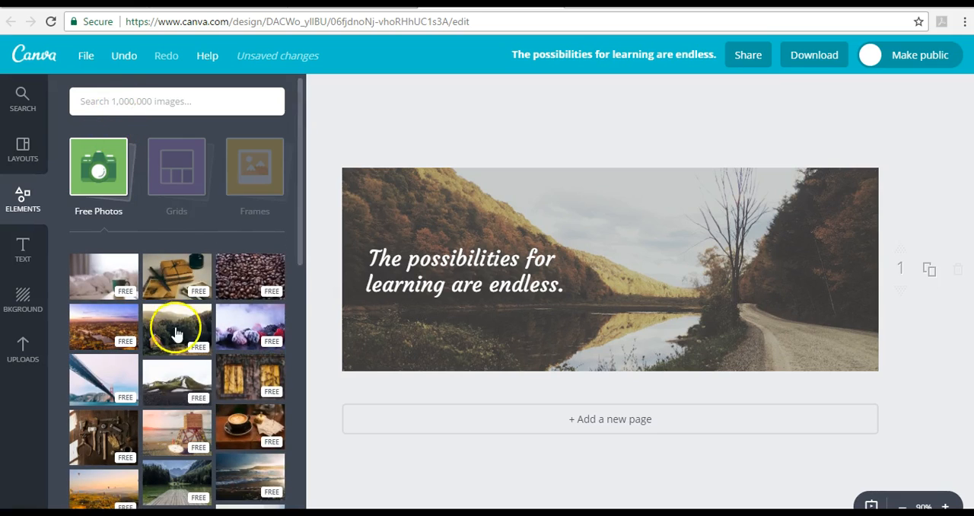
scroll(182, 379, down, 1)
scroll(181, 379, up, 1)
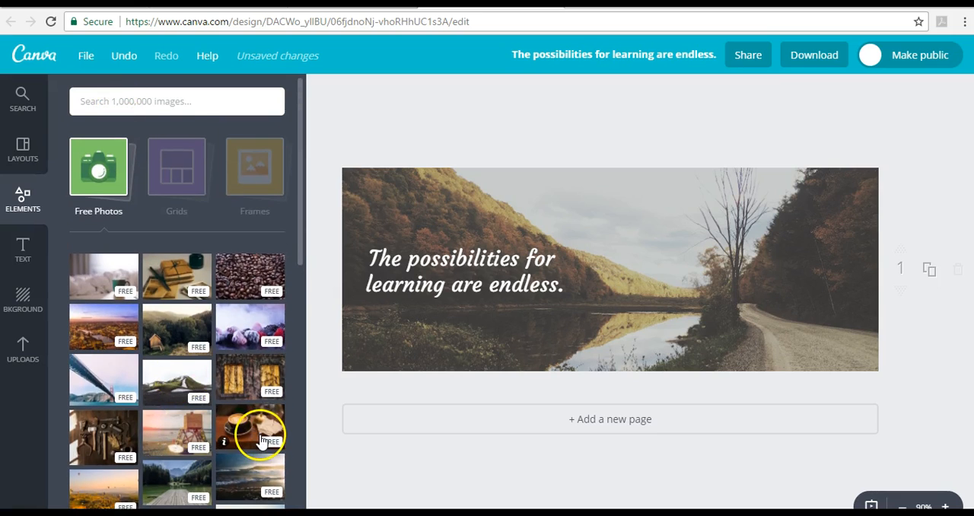
- Search the image library for "sunrise" and look through the free and paid pictures
click(167, 99)
text(sunr)
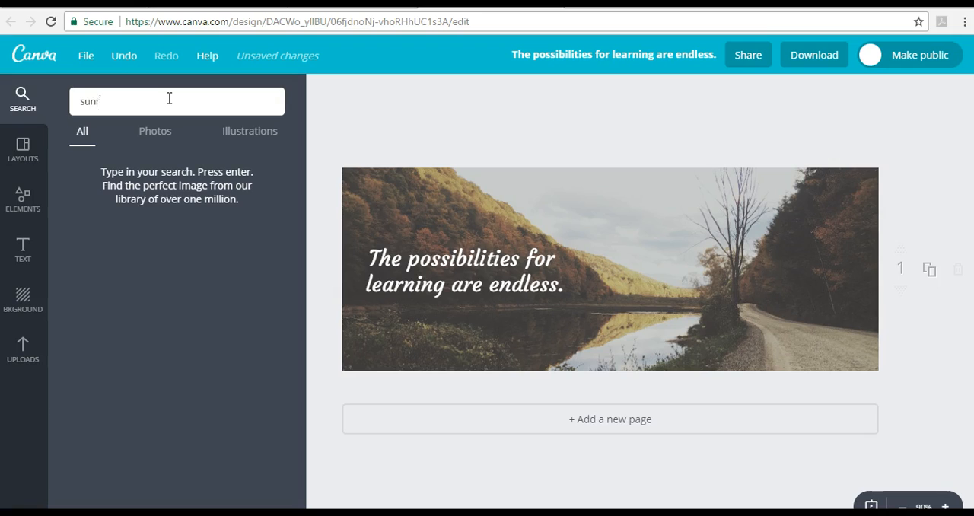
text(ise)
key(Return)
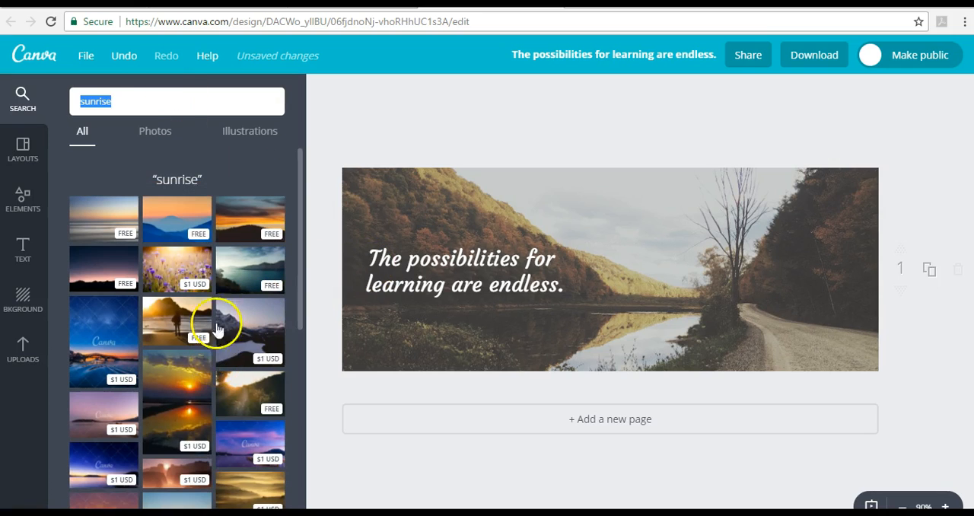
scroll(219, 373, down, 3)
scroll(219, 378, down, 6)
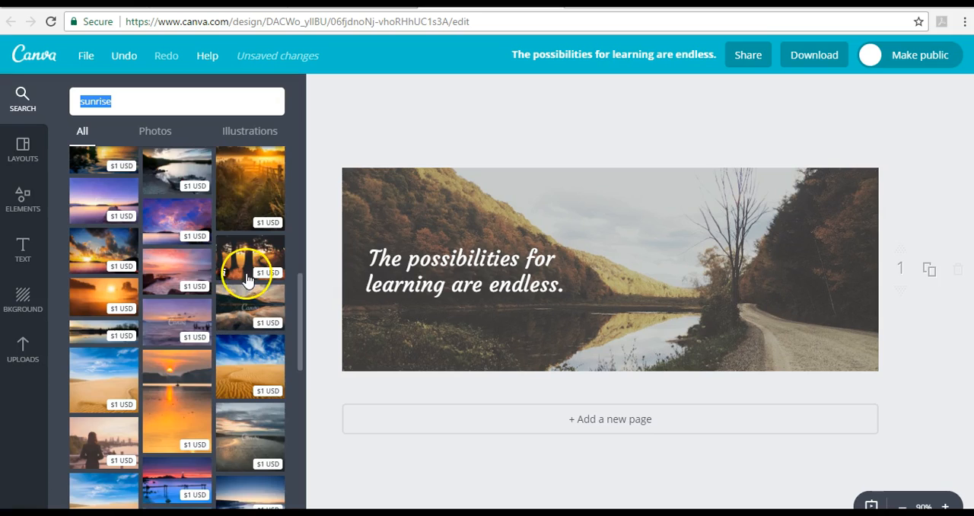
scroll(247, 278, down, 5)
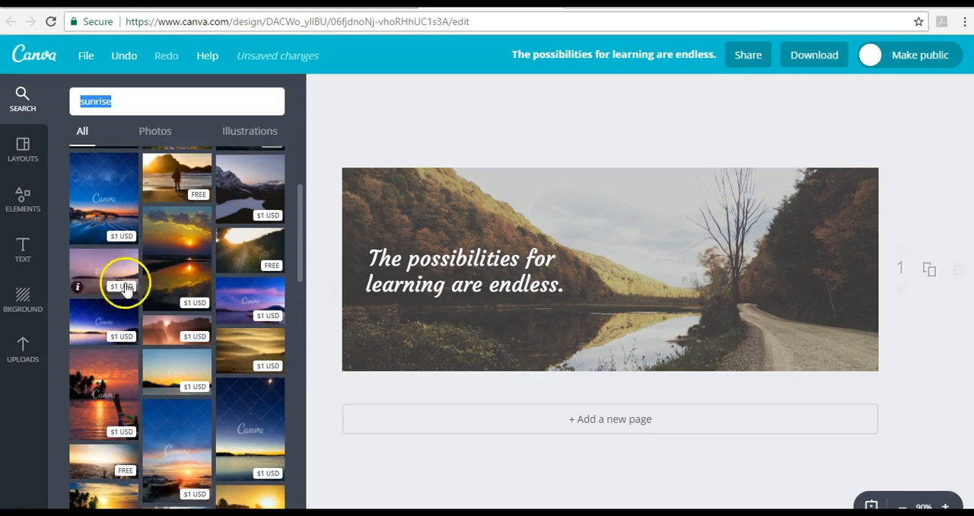
scroll(126, 288, up, 1)
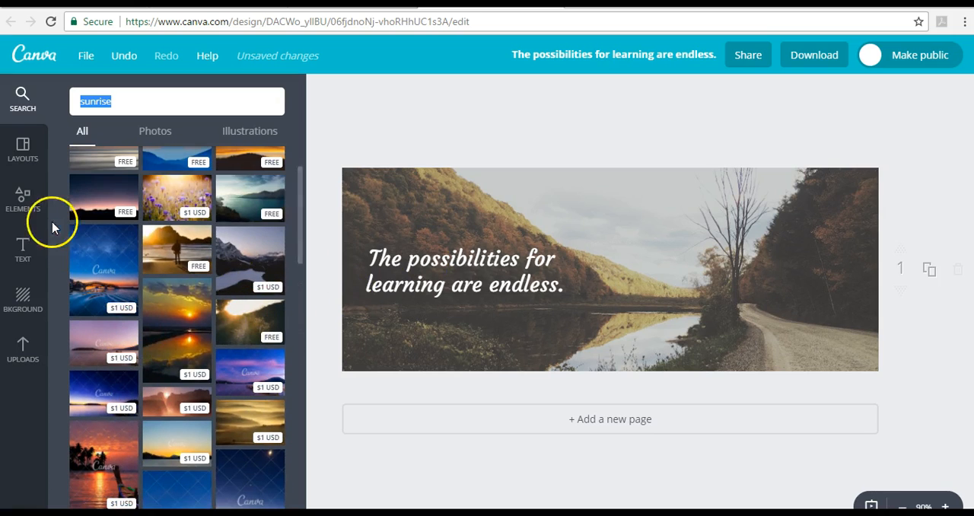
- Add a photo grid with one wide cell above two small stacked cells and one larger cell to the cover
click(34, 205)
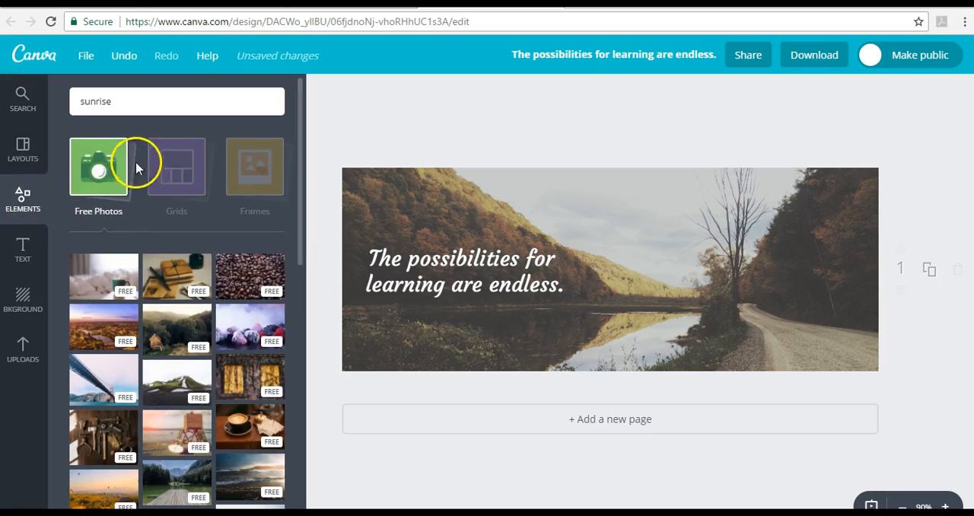
click(162, 172)
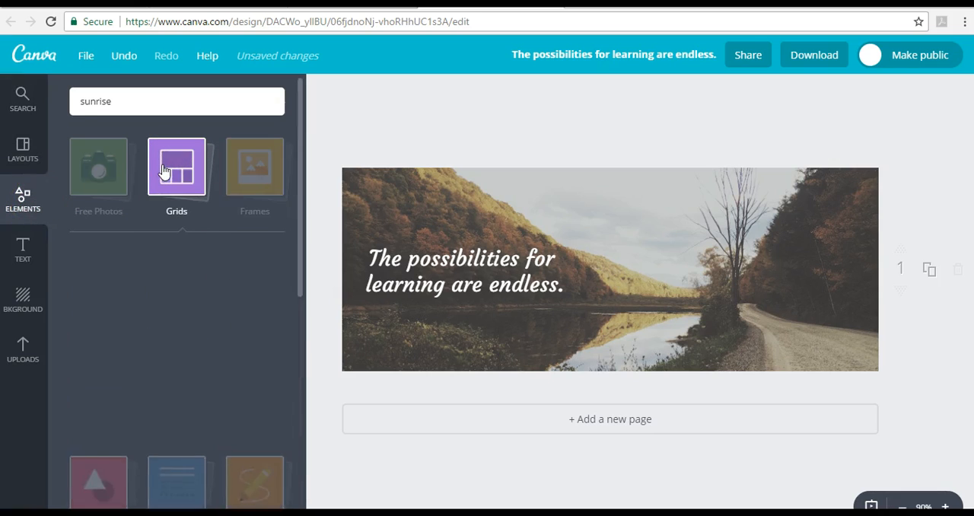
scroll(221, 312, down, 2)
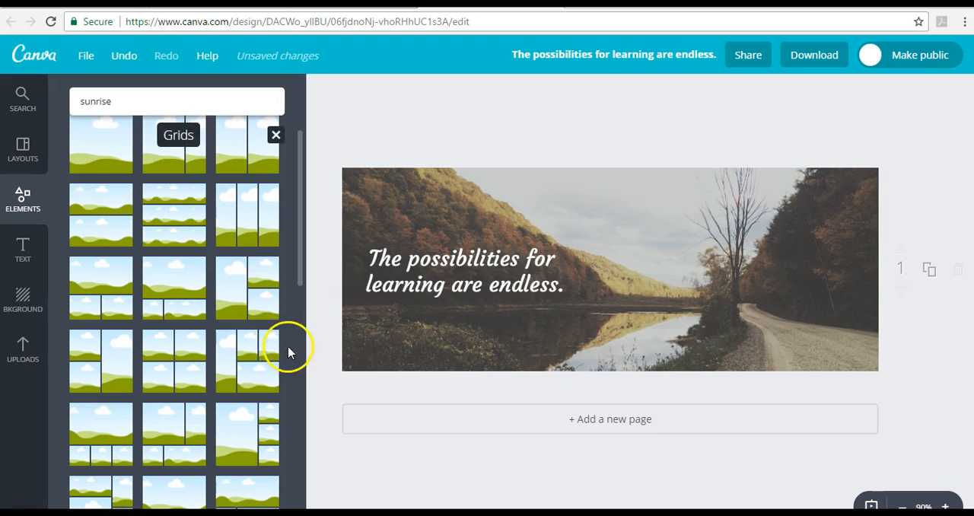
scroll(293, 362, down, 2)
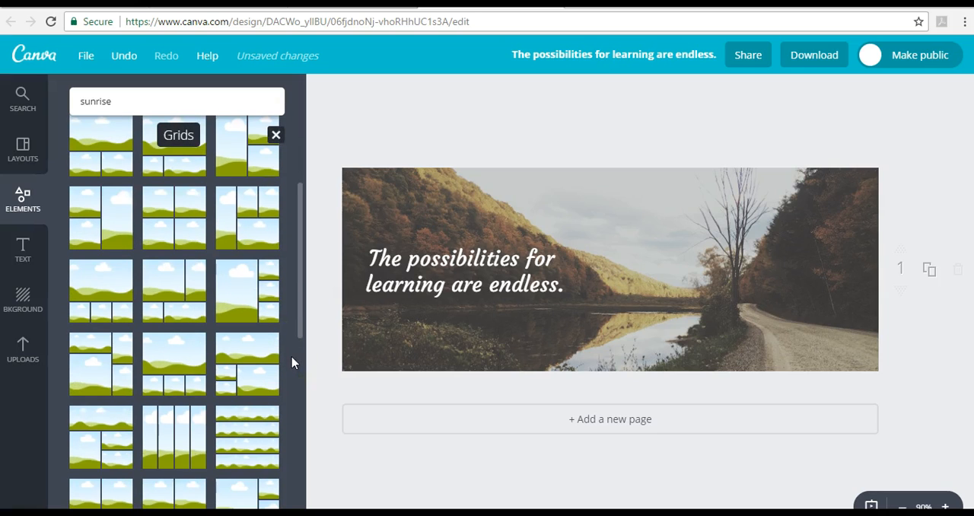
scroll(293, 362, down, 1)
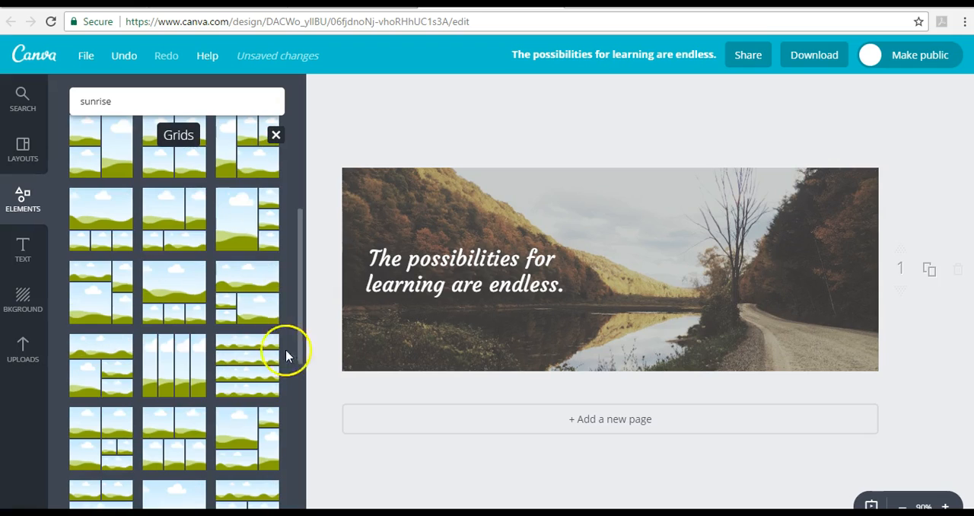
click(256, 302)
click(634, 206)
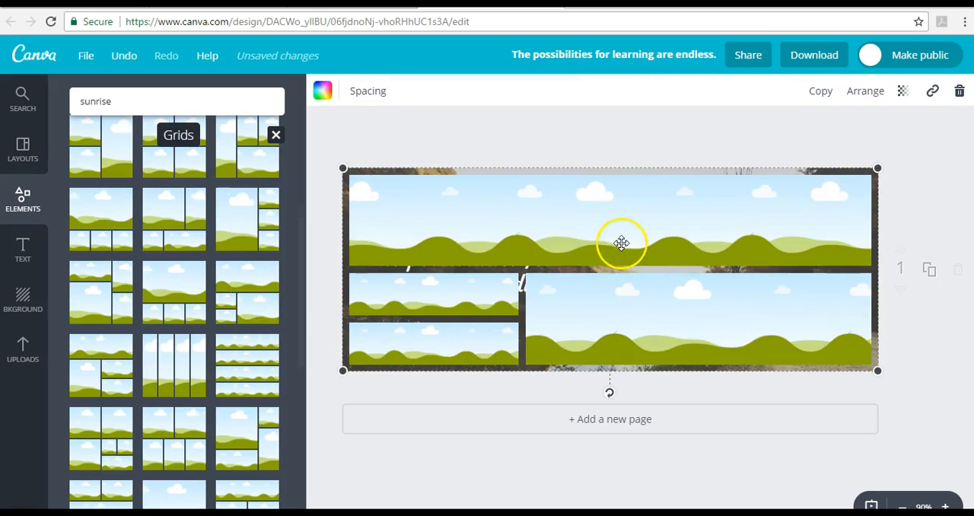
- Try the free dark purple sunrise photo in the grid's wide upper cell and undo its placement
double_click(98, 102)
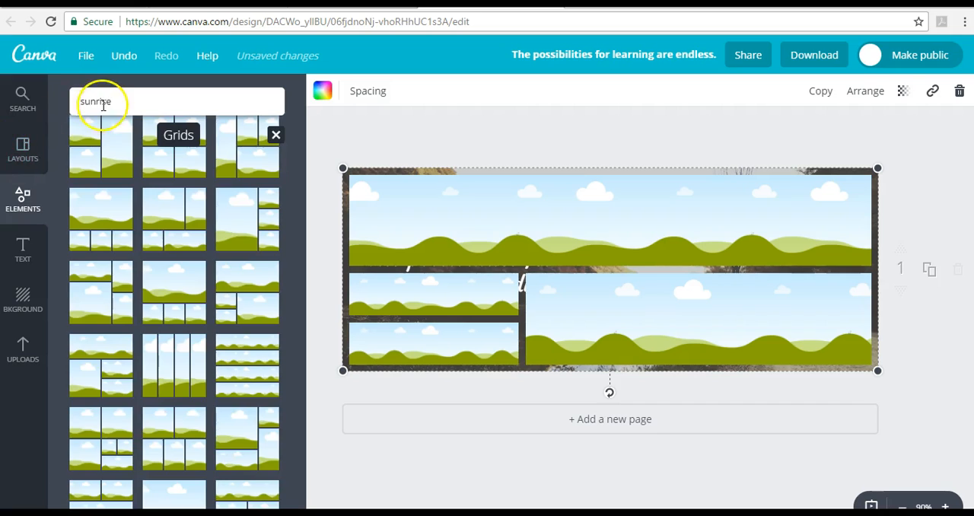
drag(120, 197, 489, 202)
mouse_move(541, 241)
mouse_down()
mouse_move(542, 216)
mouse_move(552, 251)
mouse_move(507, 283)
mouse_move(533, 233)
mouse_up()
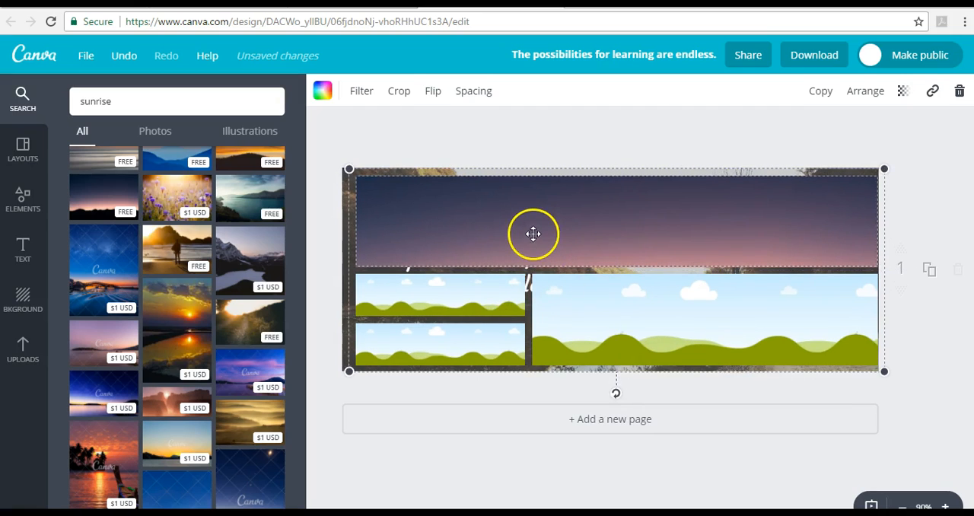
click(130, 57)
click(133, 58)
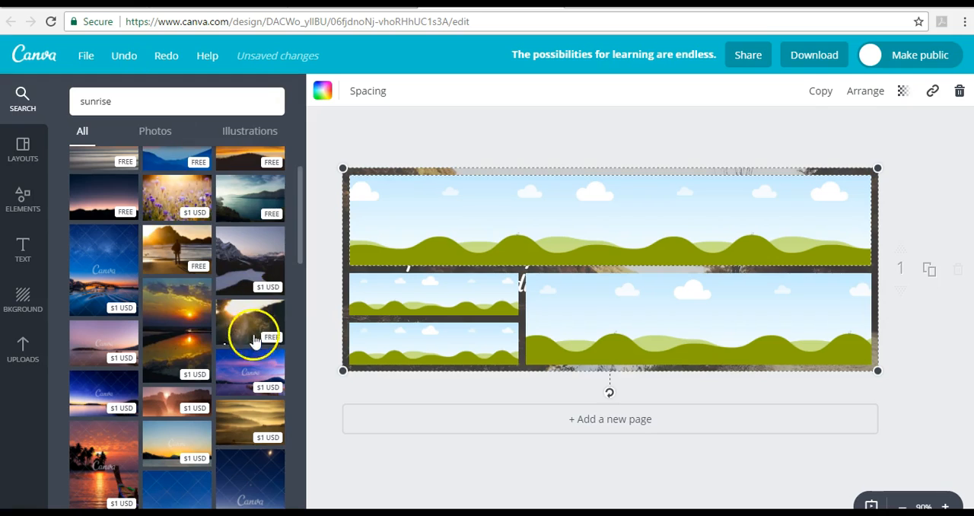
- Try the paid photo of the sun reflected in water in the grid's large lower cell, and undo both photo and grid
drag(196, 312, 561, 318)
drag(653, 316, 679, 317)
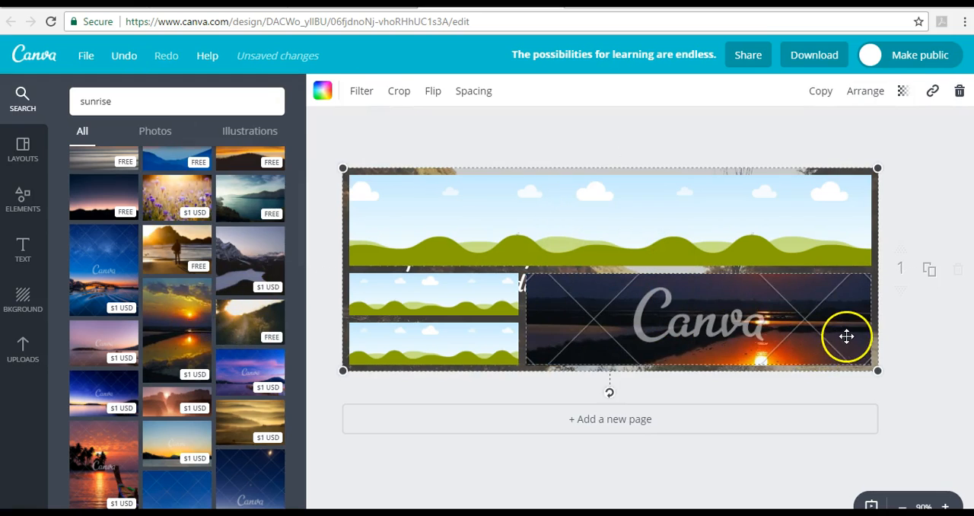
click(118, 56)
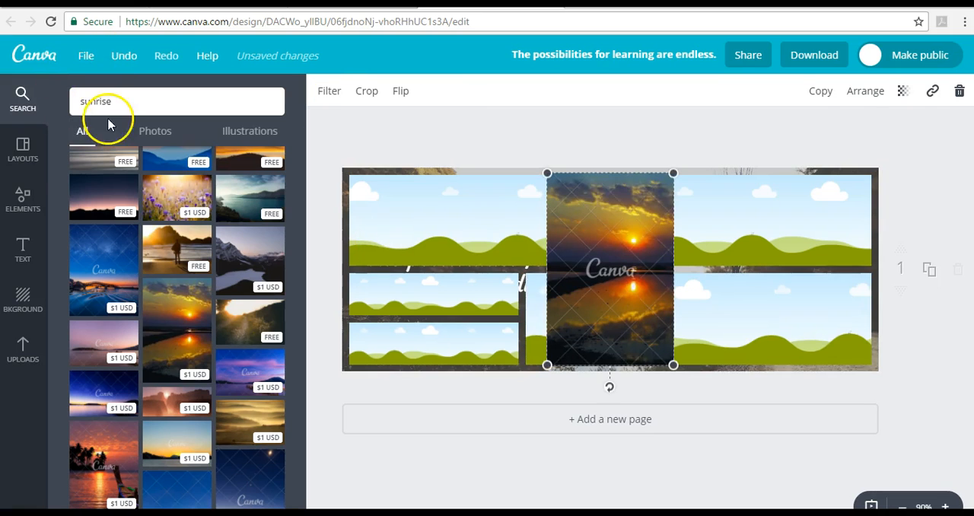
click(123, 56)
click(123, 56)
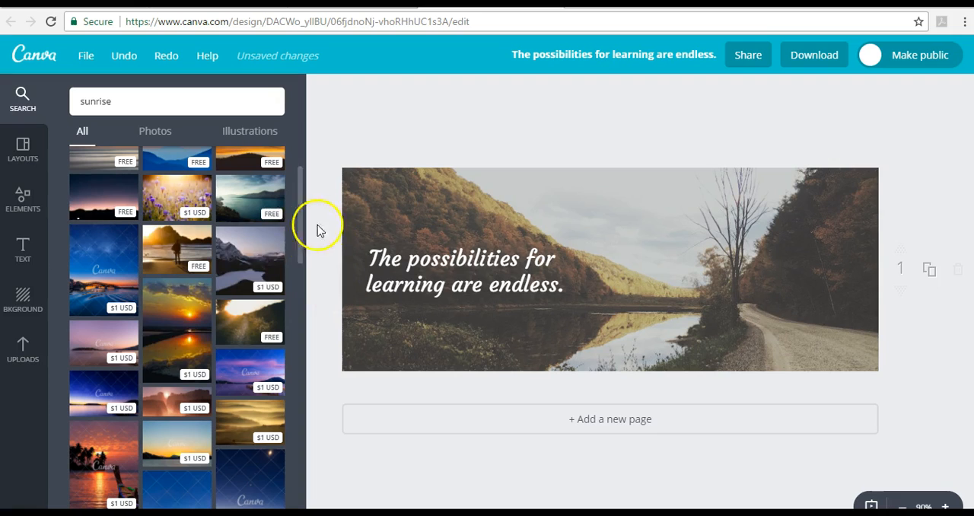
- Browse the background patterns, apply the cream pattern with horizontal lines to the cover, and undo it
click(24, 301)
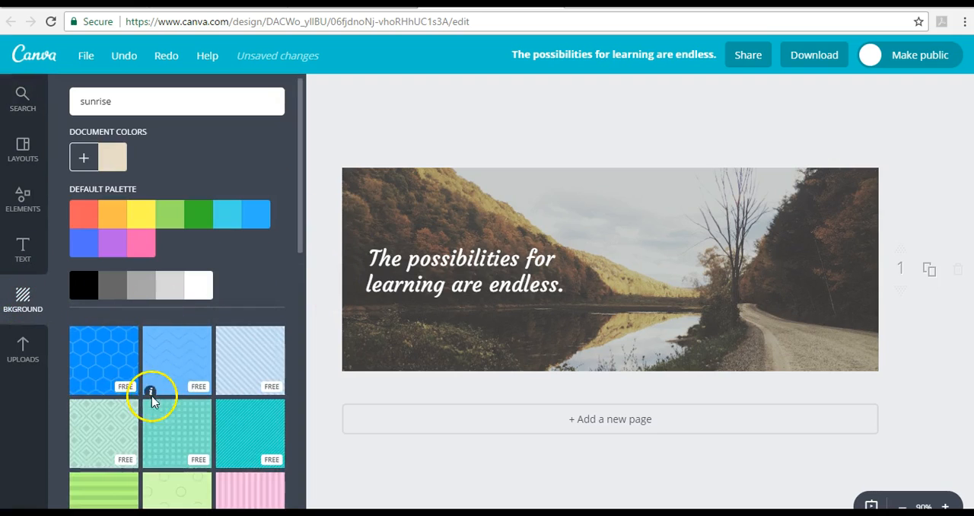
scroll(196, 382, down, 1)
scroll(196, 382, down, 5)
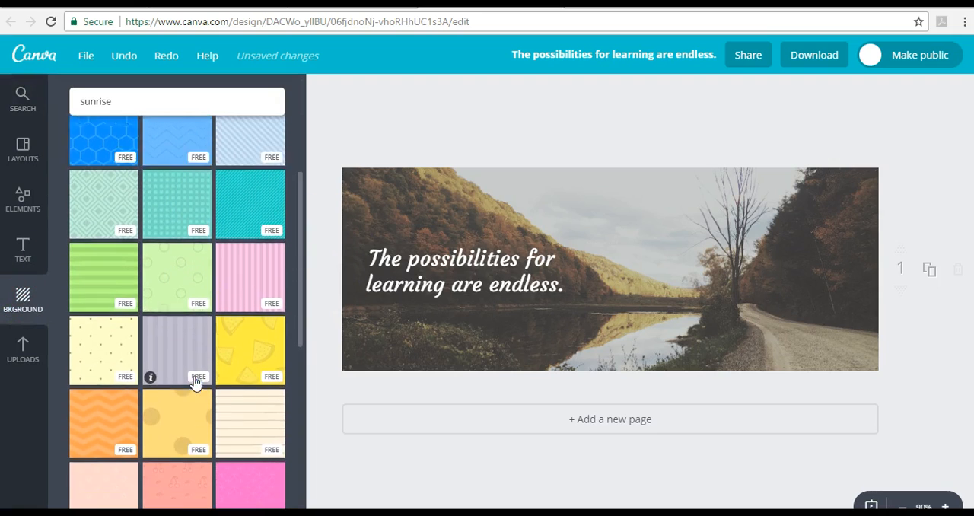
scroll(196, 382, down, 3)
scroll(233, 381, up, 3)
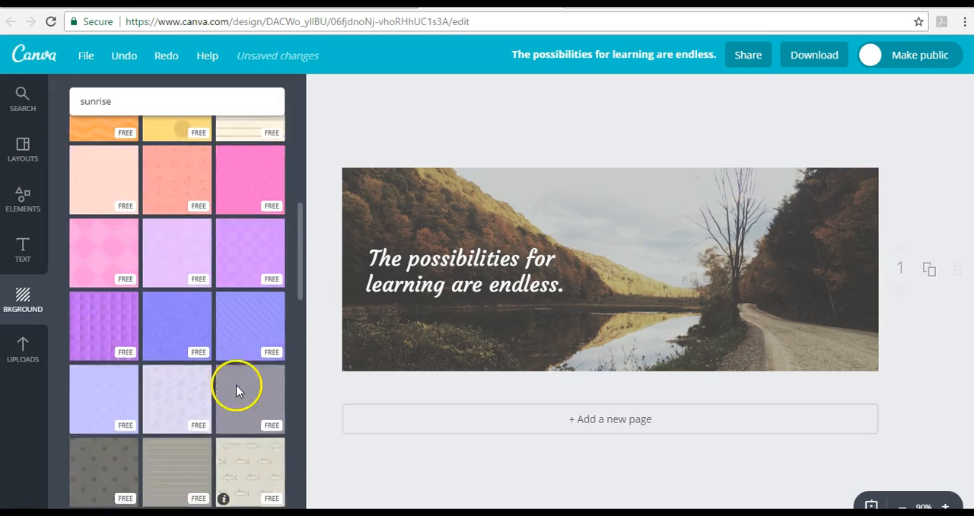
scroll(259, 376, up, 2)
click(268, 371)
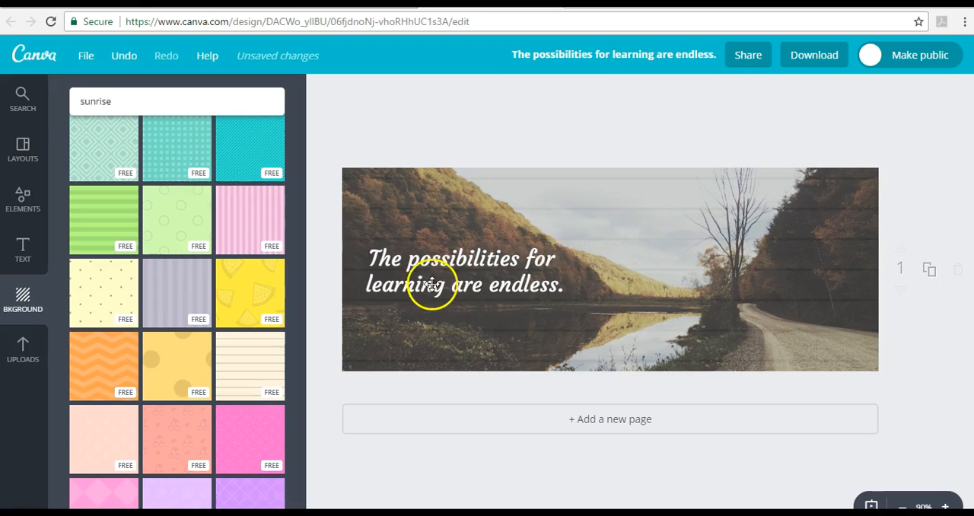
click(124, 67)
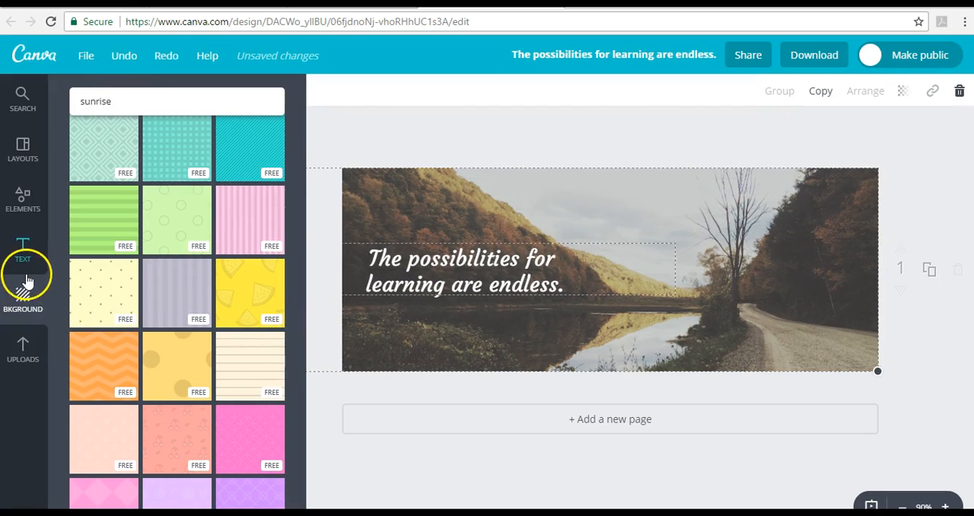
click(24, 251)
scroll(96, 360, down, 2)
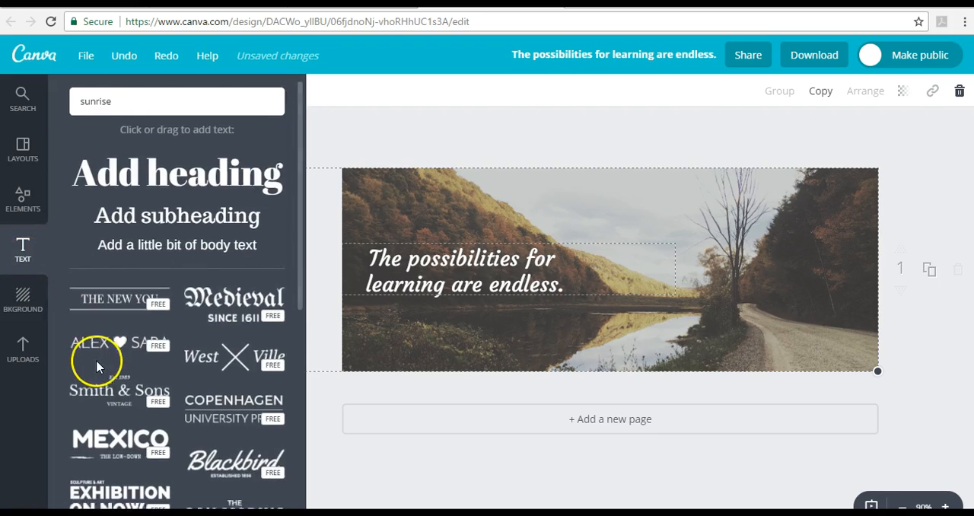
click(213, 348)
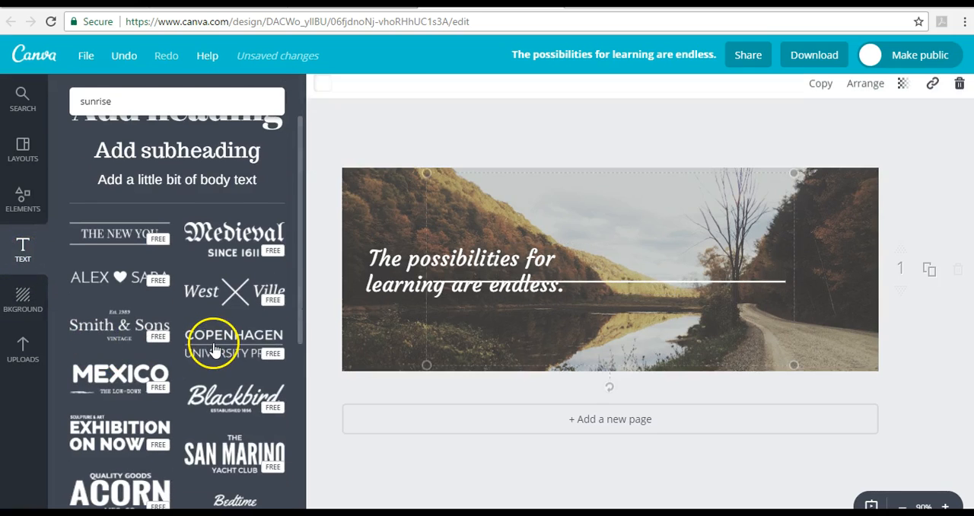
double_click(465, 250)
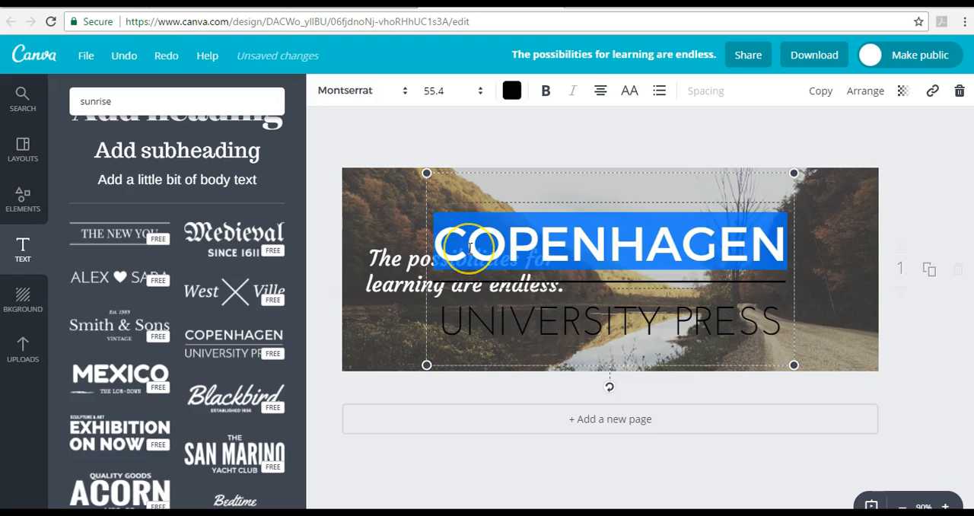
text(www)
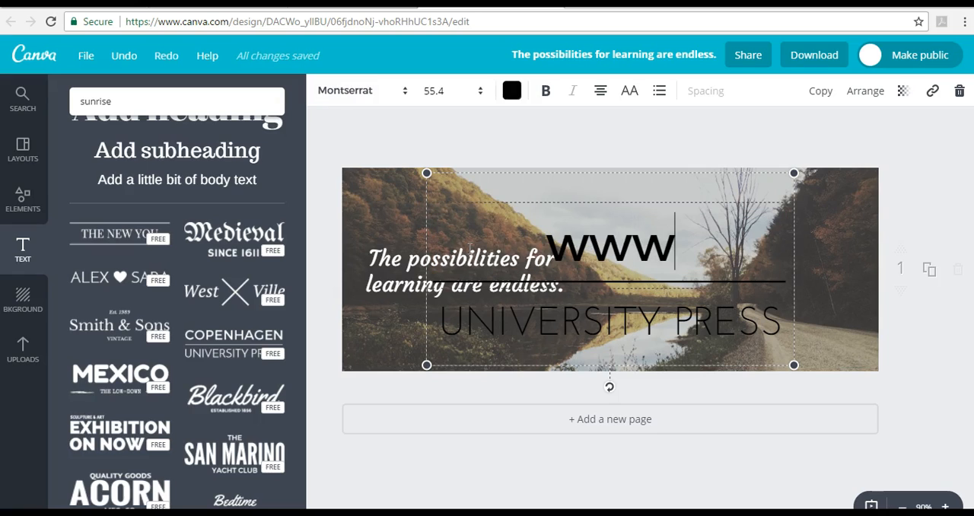
text(.elearnerr)
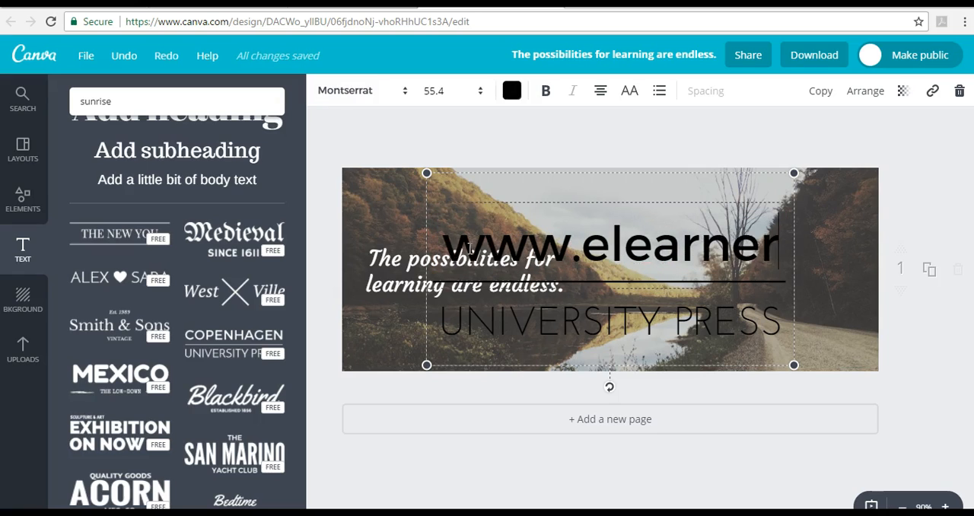
key(BackSpace)
text(sir)
key(BackSpace)
key(BackSpace)
text(rising.ca)
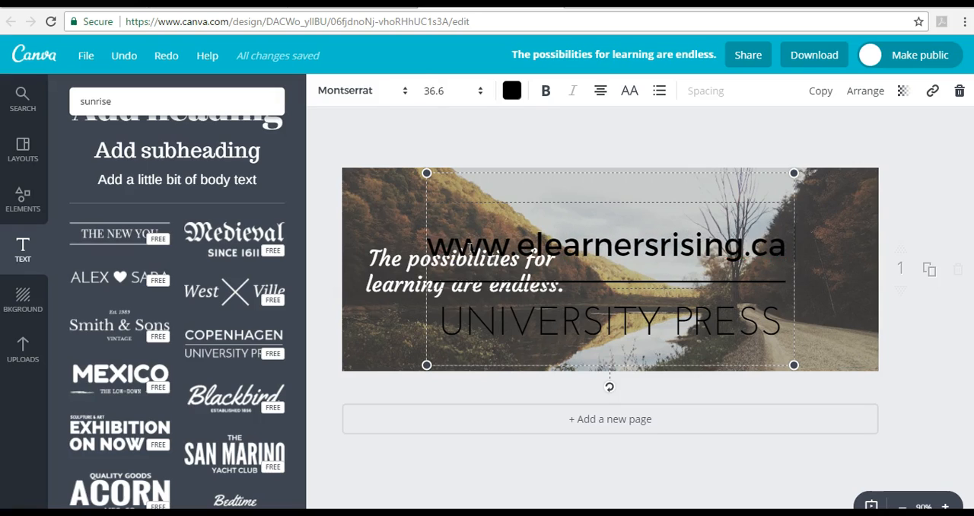
click(483, 315)
key(ctrl+a)
text(@)
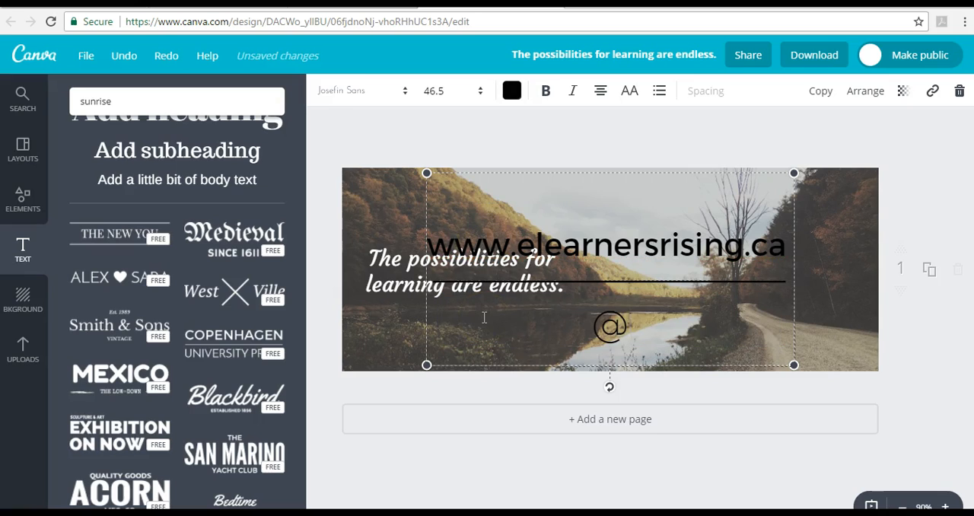
text(elearnersri)
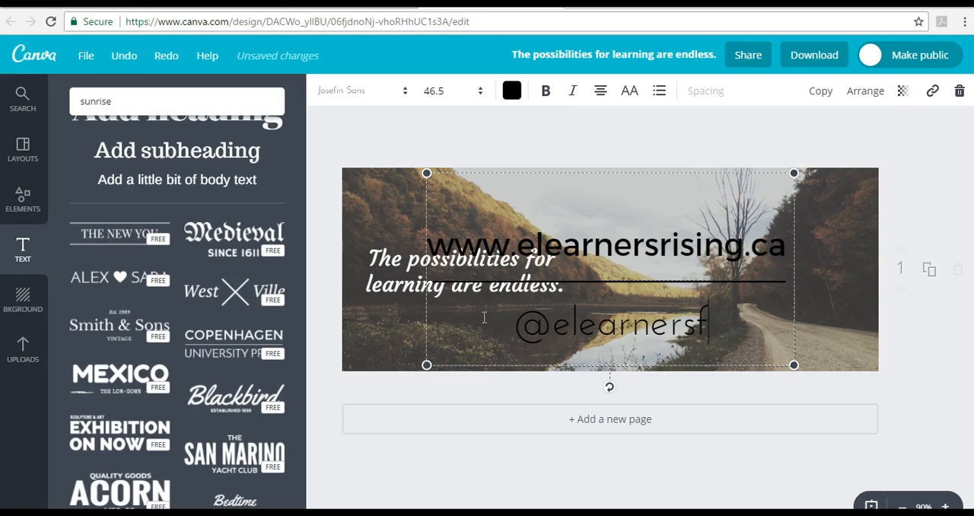
key(BackSpace)
key(BackSpace)
text(rising)
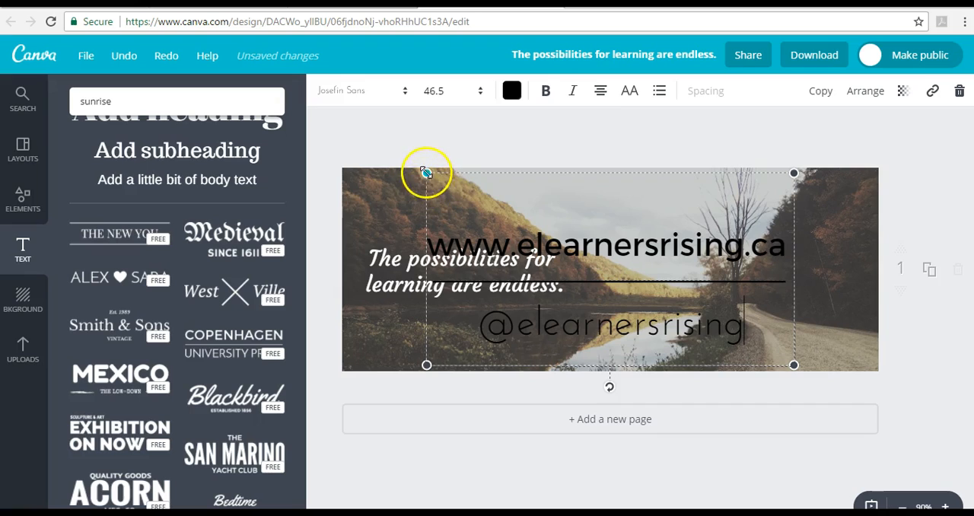
drag(426, 174, 429, 175)
- Color the web address in the text block with the beige document color
double_click(485, 258)
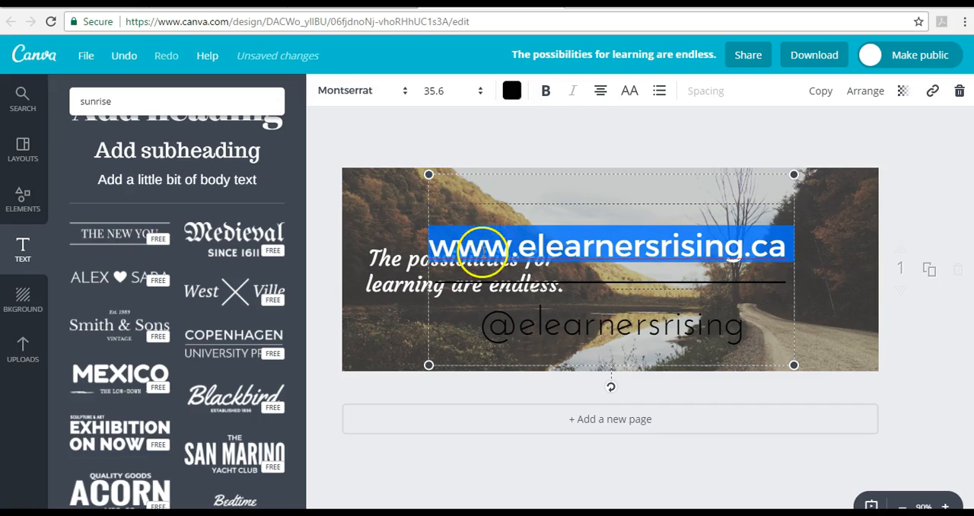
click(512, 93)
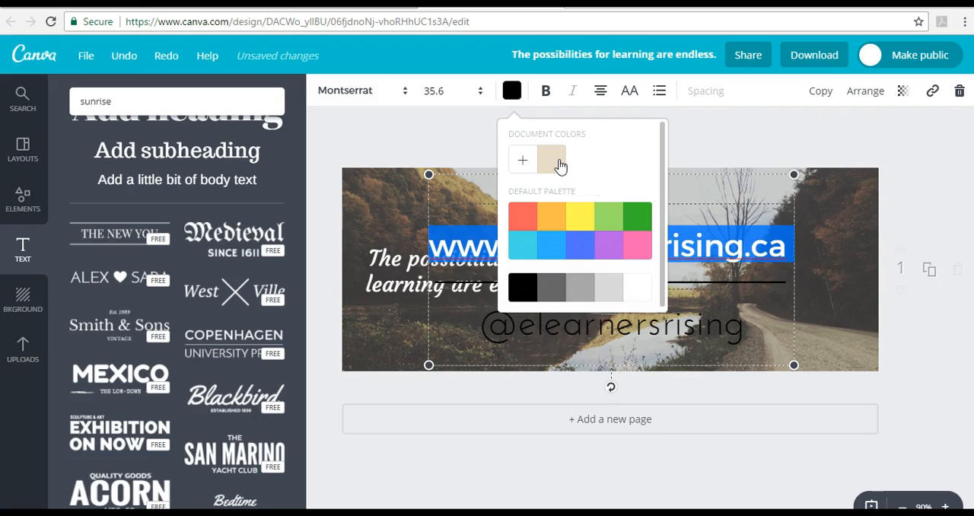
click(839, 231)
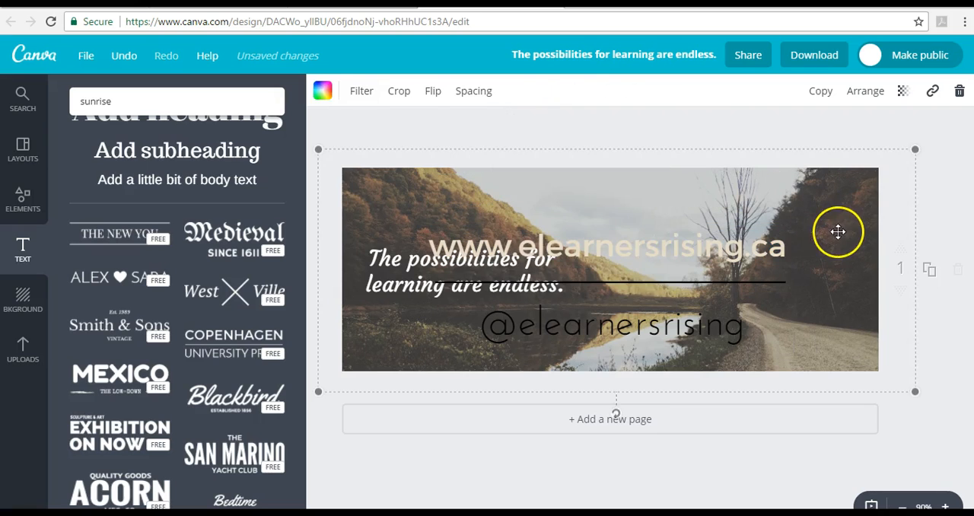
click(636, 253)
click(635, 254)
click(636, 254)
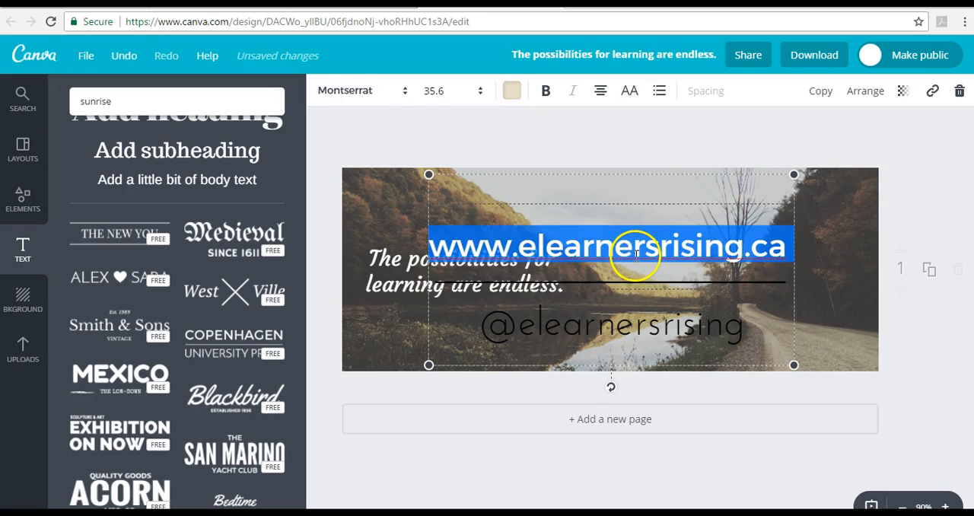
click(516, 91)
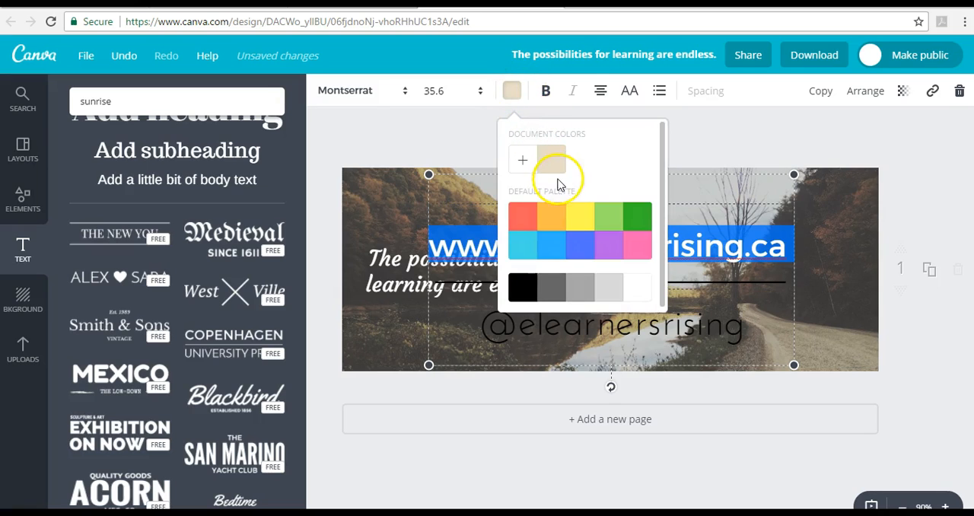
click(761, 334)
click(729, 330)
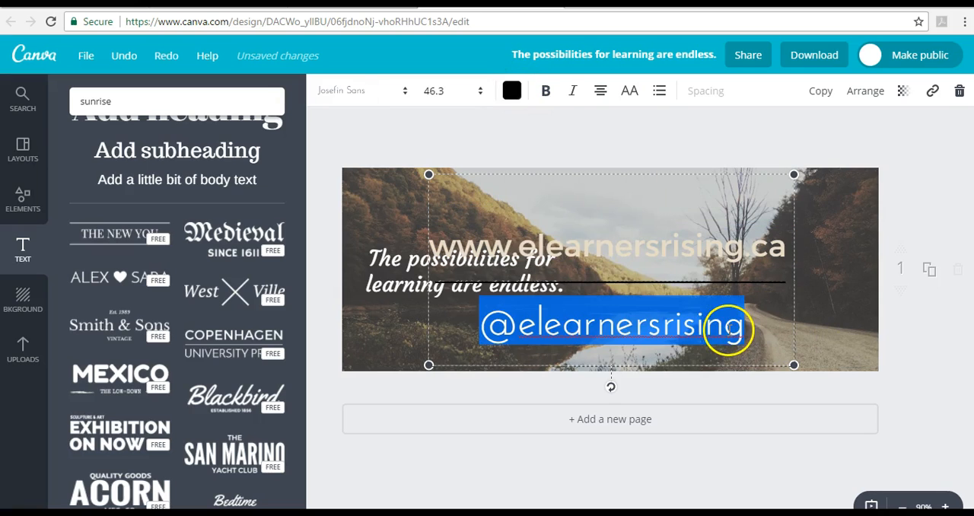
click(513, 91)
click(545, 162)
click(833, 326)
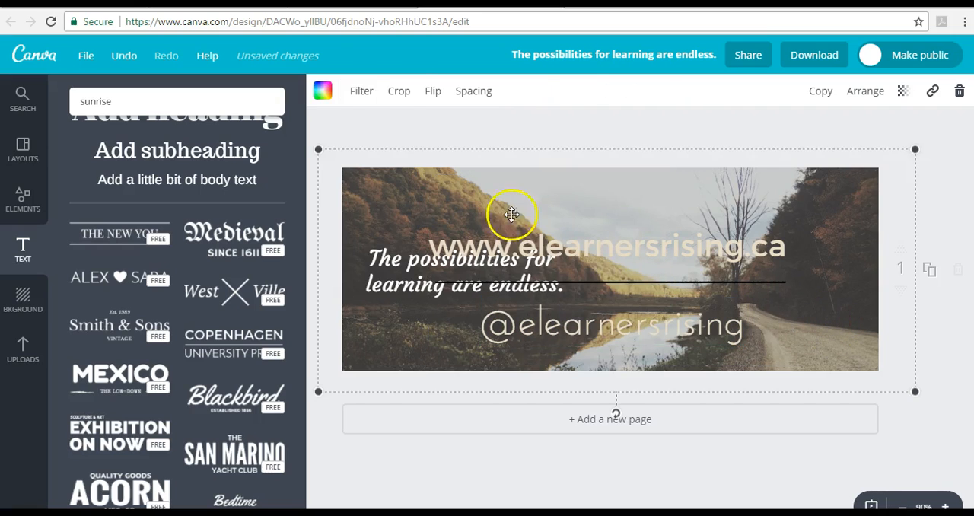
- Resize the web address block and move it beside the quote, over the lower right part of the cover photo
double_click(472, 204)
drag(428, 174, 570, 285)
drag(646, 258, 729, 252)
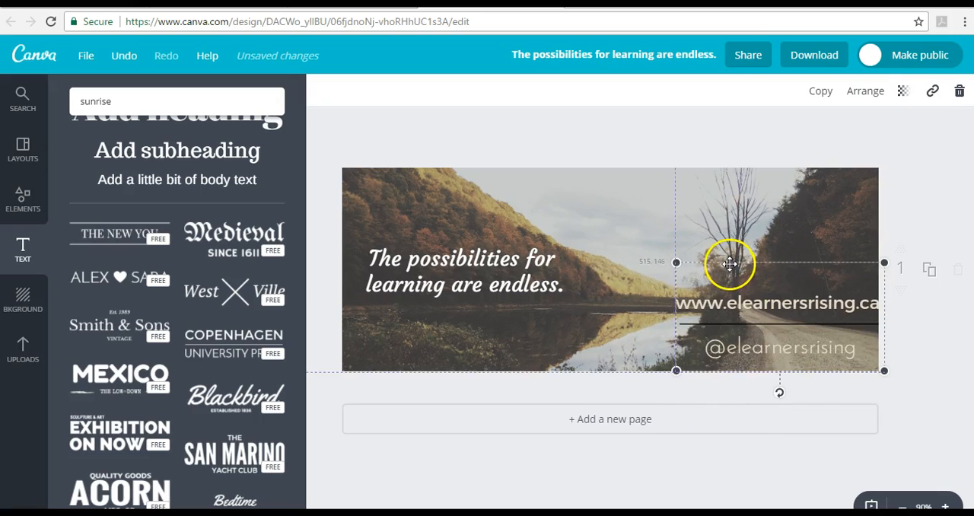
drag(701, 281, 723, 328)
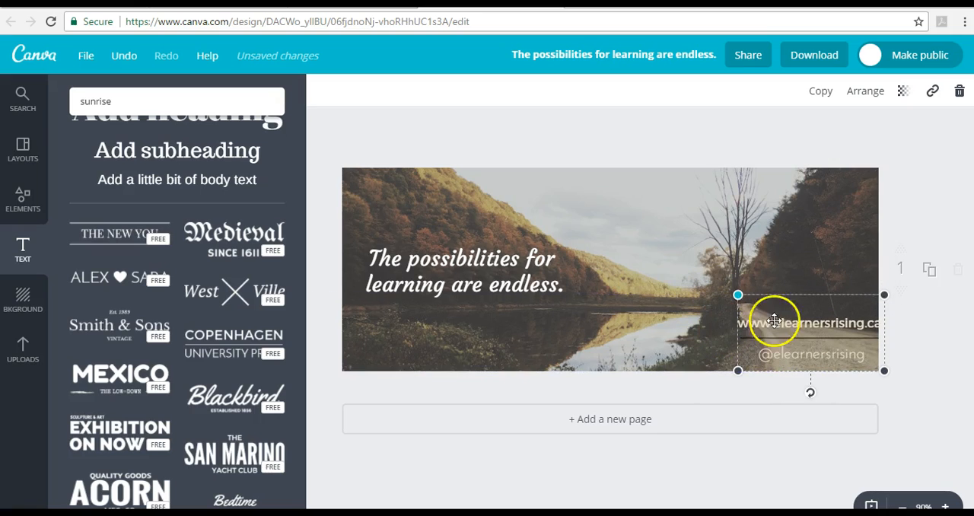
drag(779, 295, 601, 254)
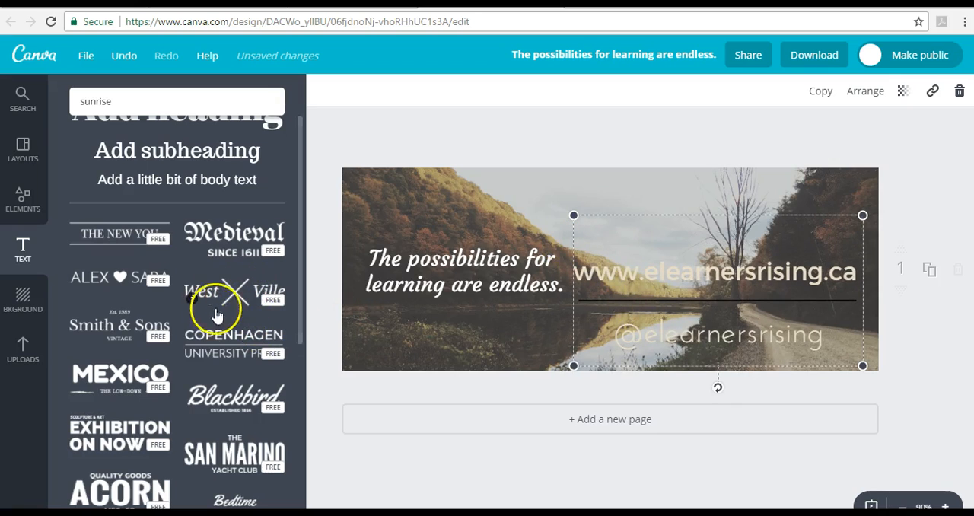
- Select the divider line between the web address and the handle and color it with the beige document color
double_click(641, 306)
double_click(638, 302)
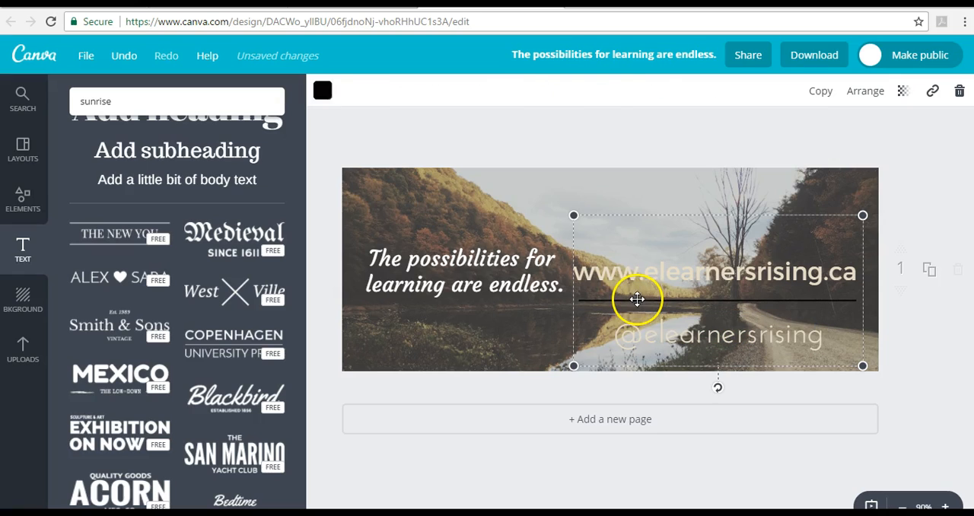
click(638, 306)
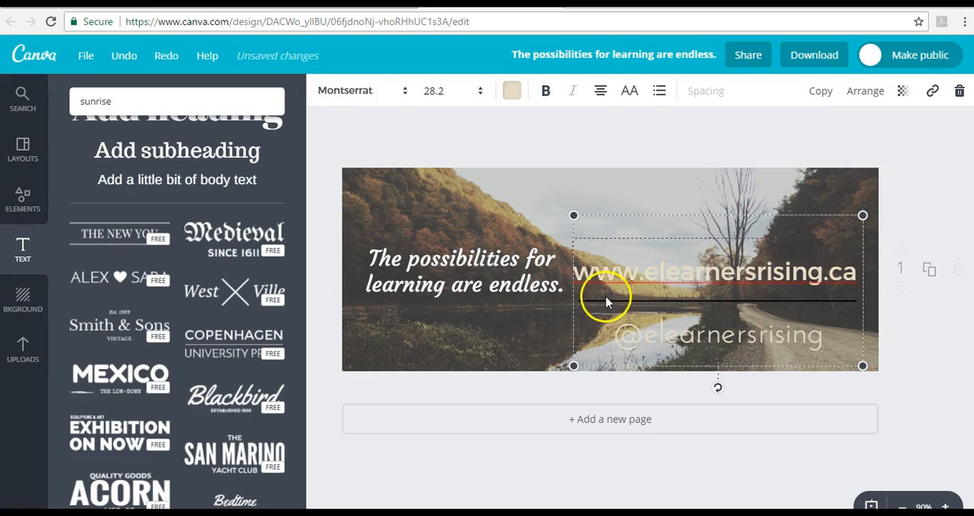
double_click(787, 301)
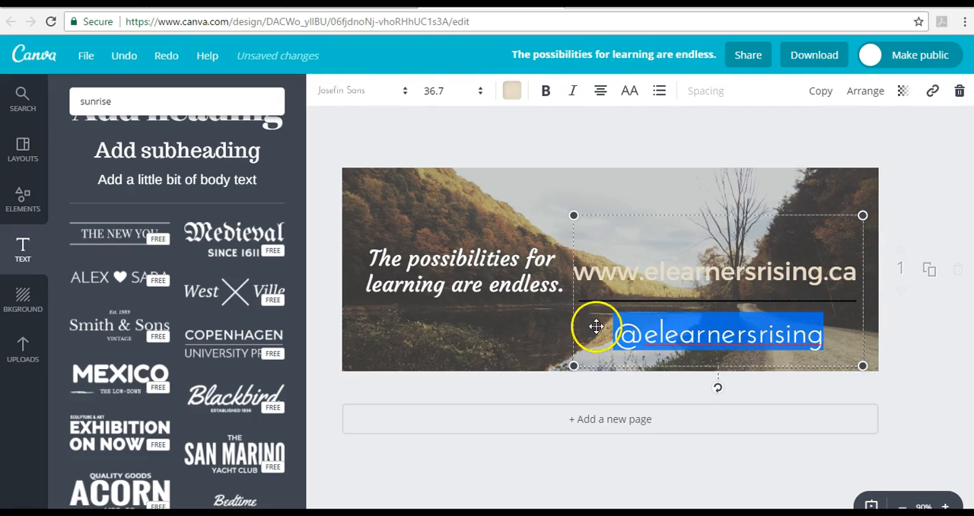
click(589, 301)
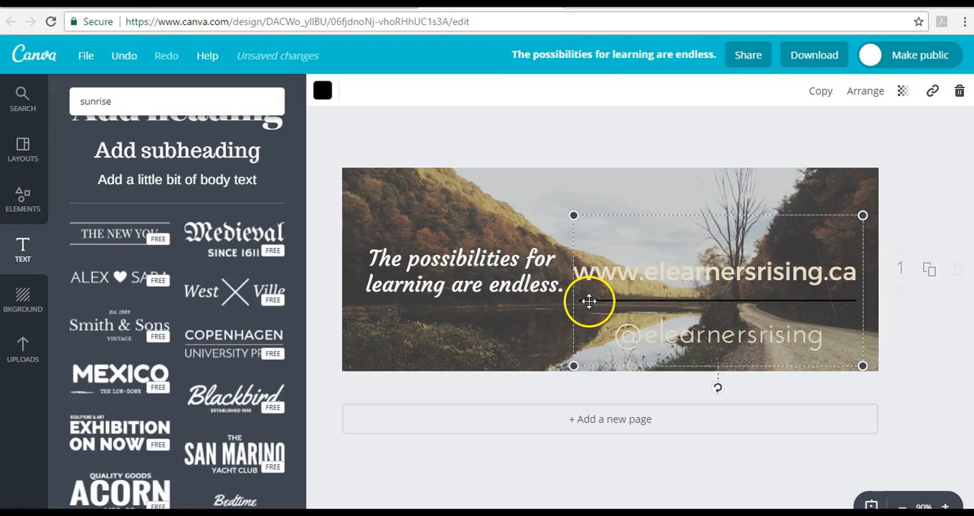
click(322, 90)
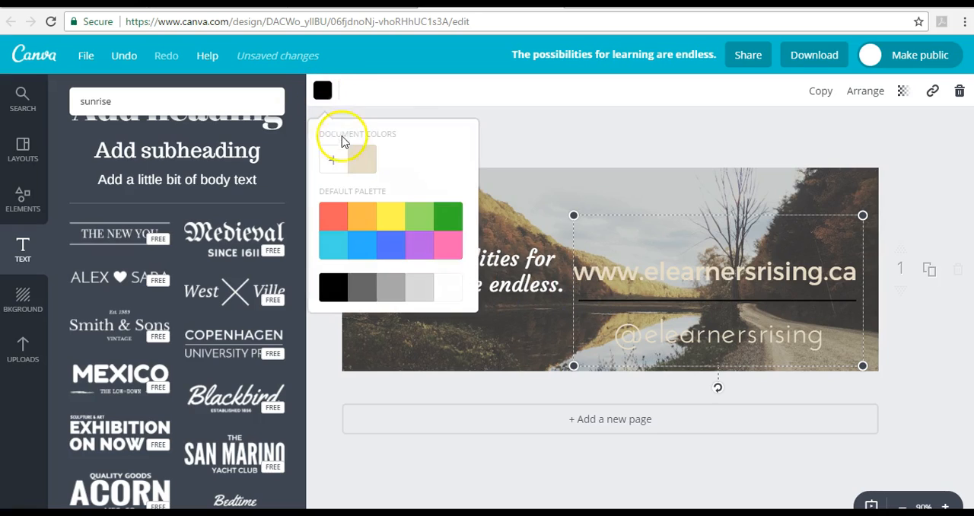
click(359, 159)
- Shrink the web address block and position it over the road in the cover's lower right corner
drag(576, 213, 604, 235)
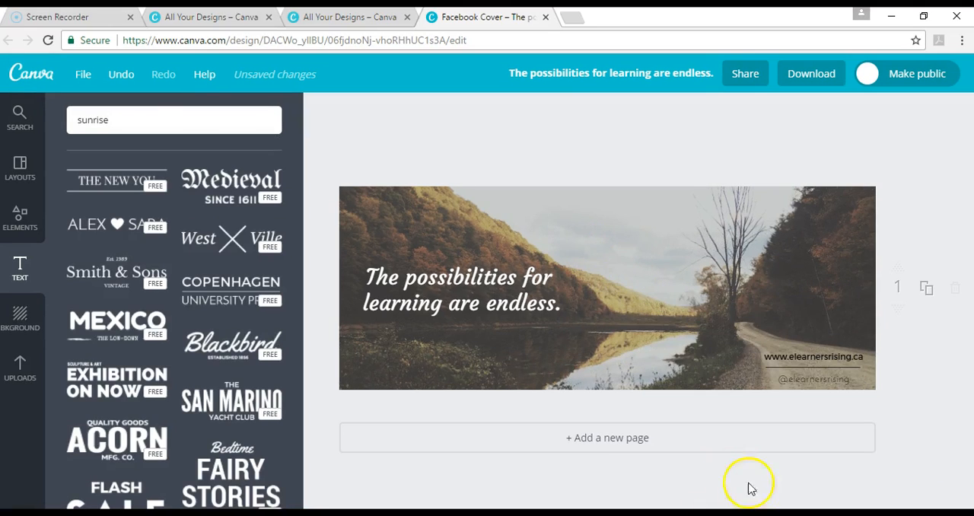
click(815, 360)
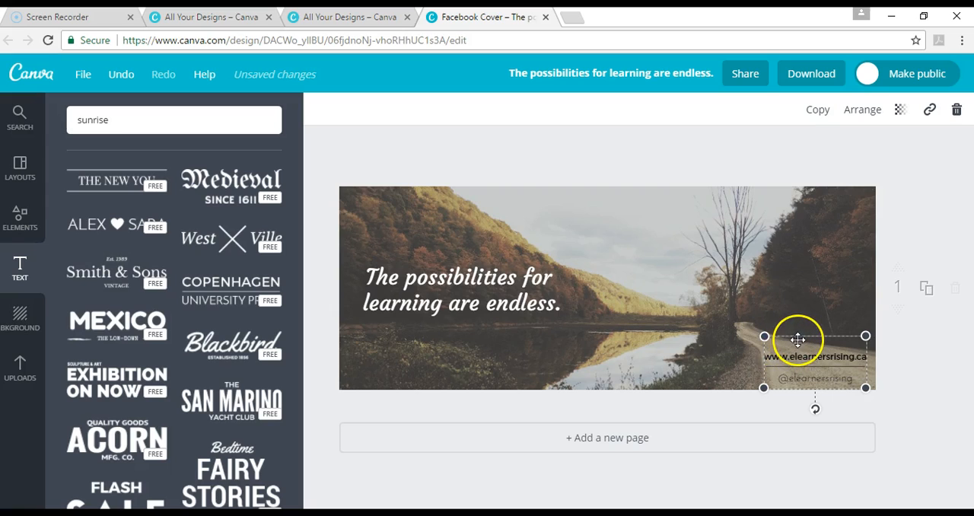
drag(793, 340, 789, 340)
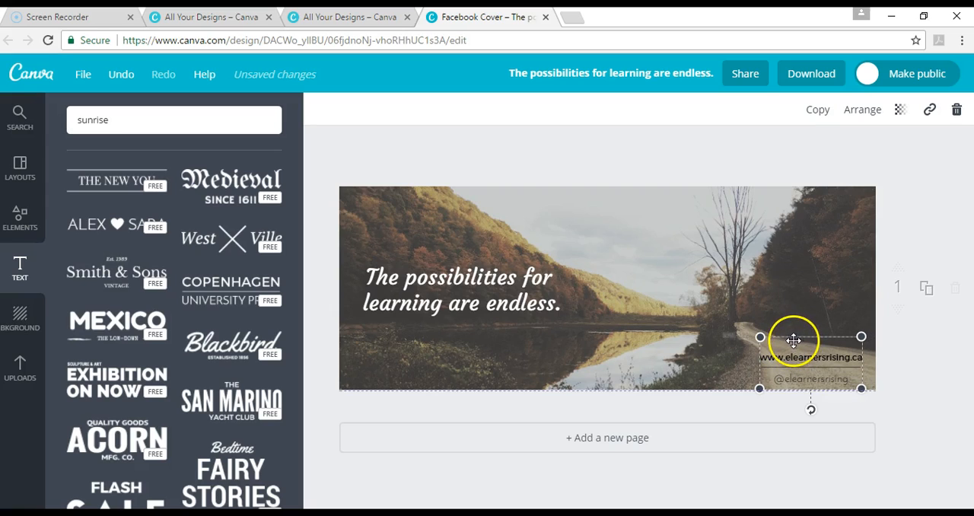
- Examine the transparency setting of the web address block and leave it at 100
click(900, 113)
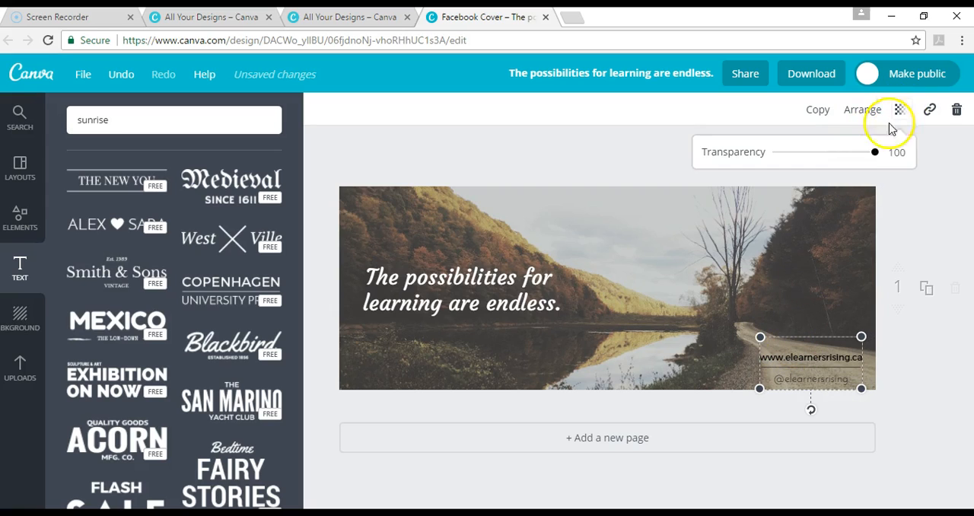
mouse_move(880, 152)
mouse_down()
mouse_move(789, 187)
mouse_move(889, 163)
mouse_up()
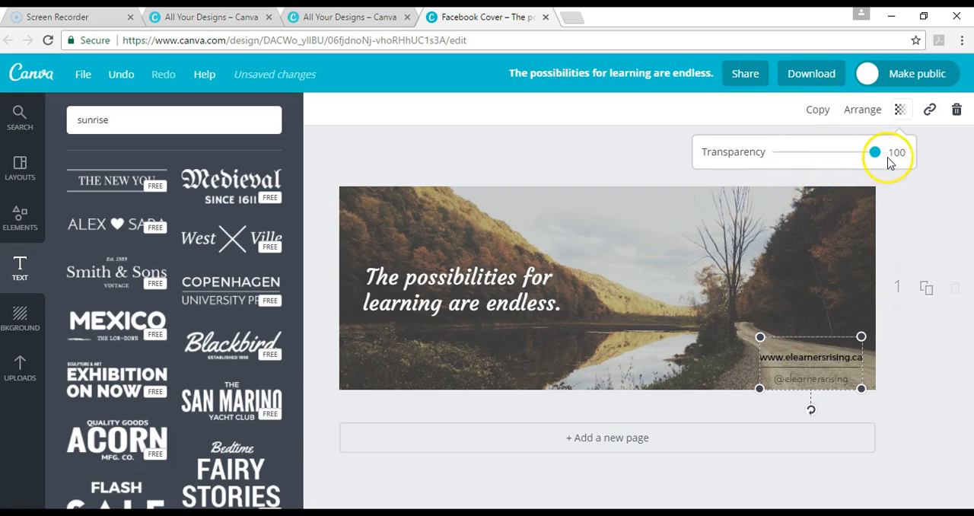
click(937, 228)
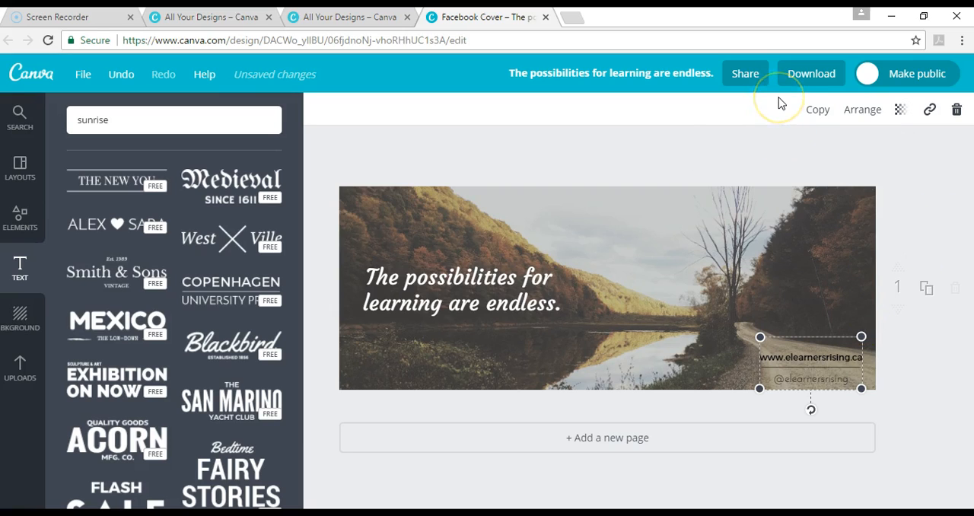
- Download the finished cover as a PNG (Recommended) file and dismiss the download message
click(820, 82)
click(843, 87)
click(805, 79)
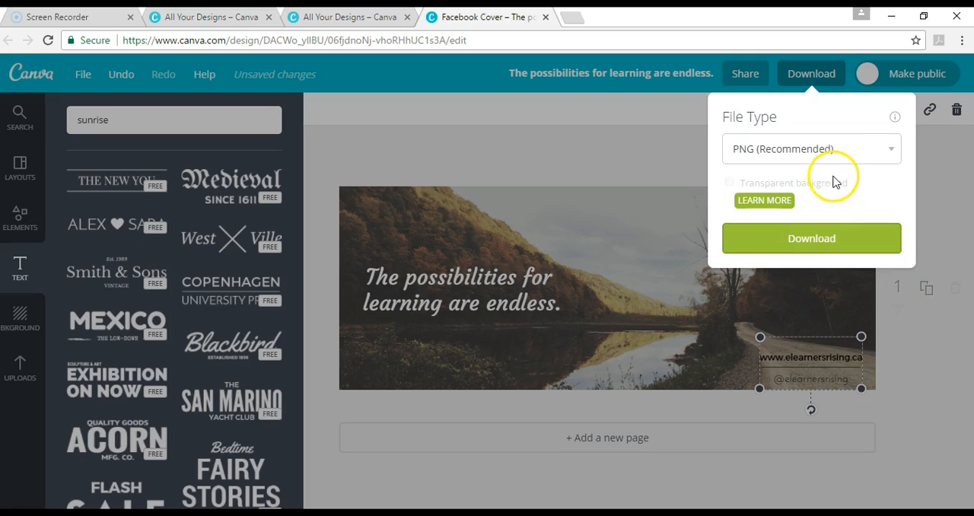
click(863, 159)
click(864, 163)
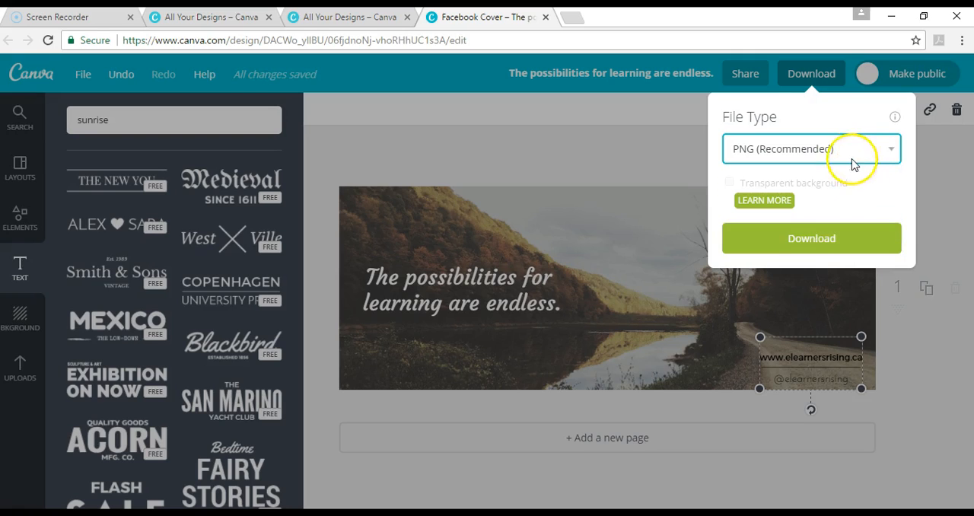
click(836, 251)
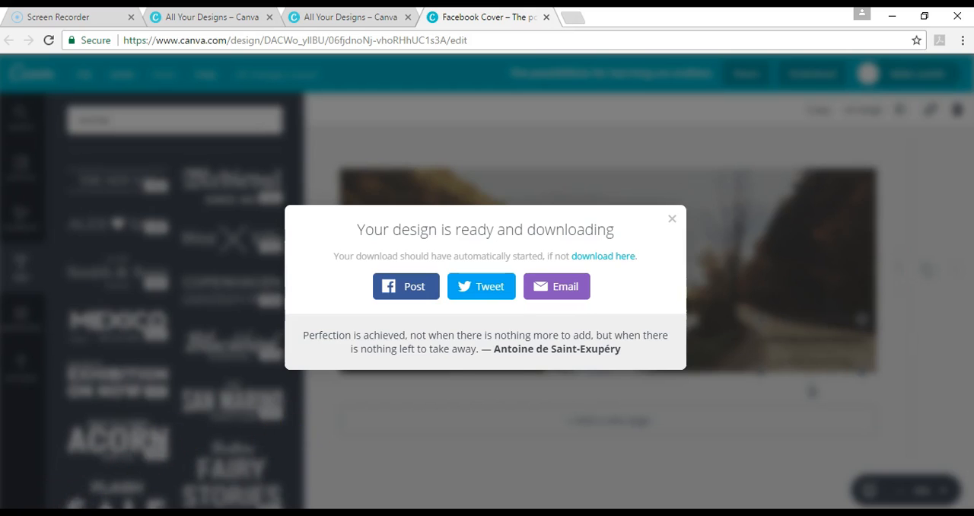
click(672, 219)
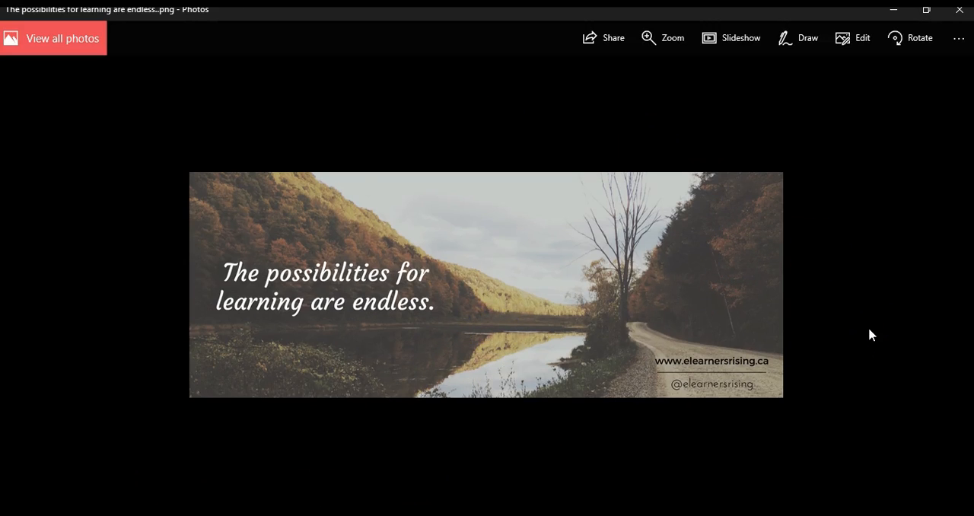
- Copy the downloaded cover image and close the Photos viewer to return to the Canva editor
right_click(418, 319)
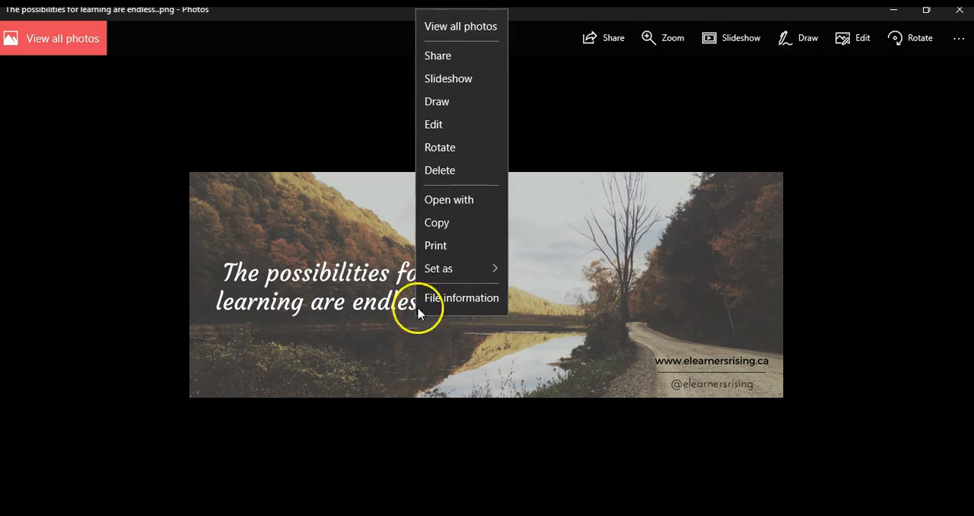
click(447, 224)
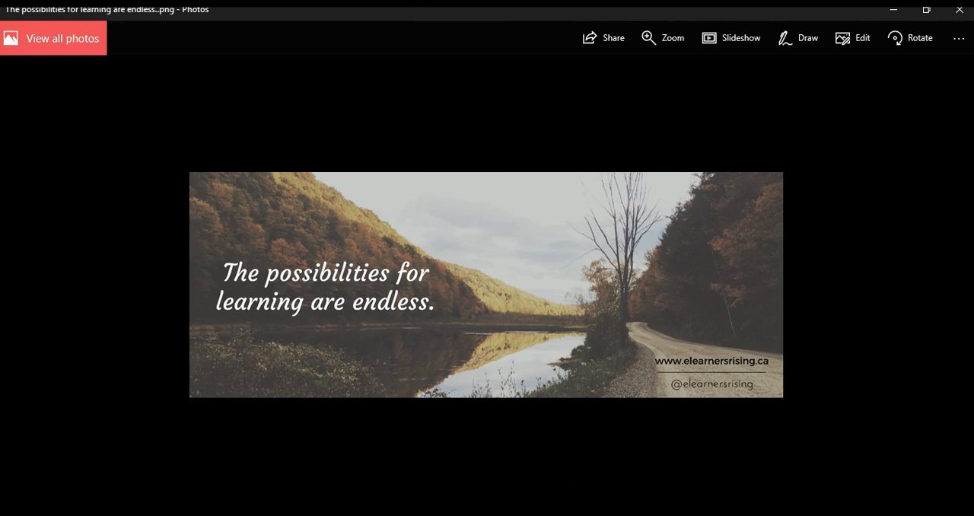
click(961, 14)
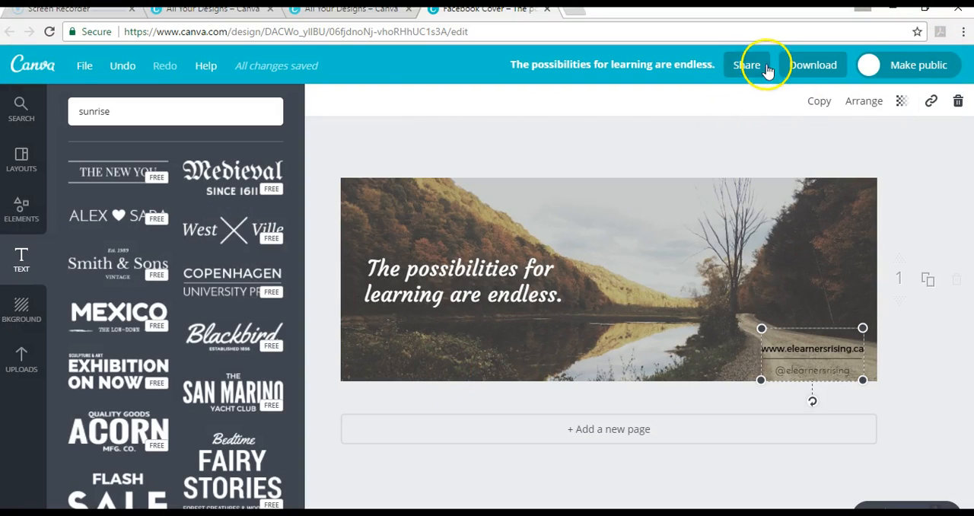
- Try out the cover's public setting and examine its sharing and file options
click(898, 65)
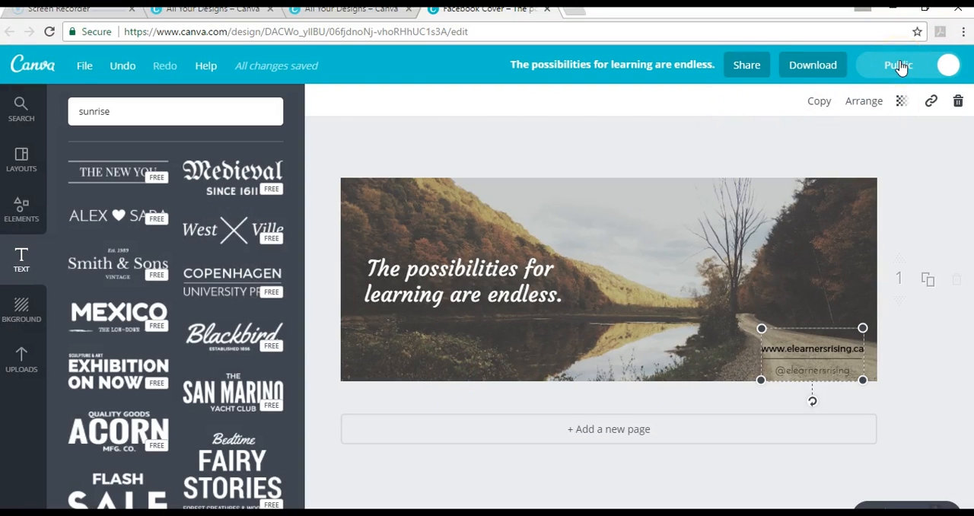
click(748, 68)
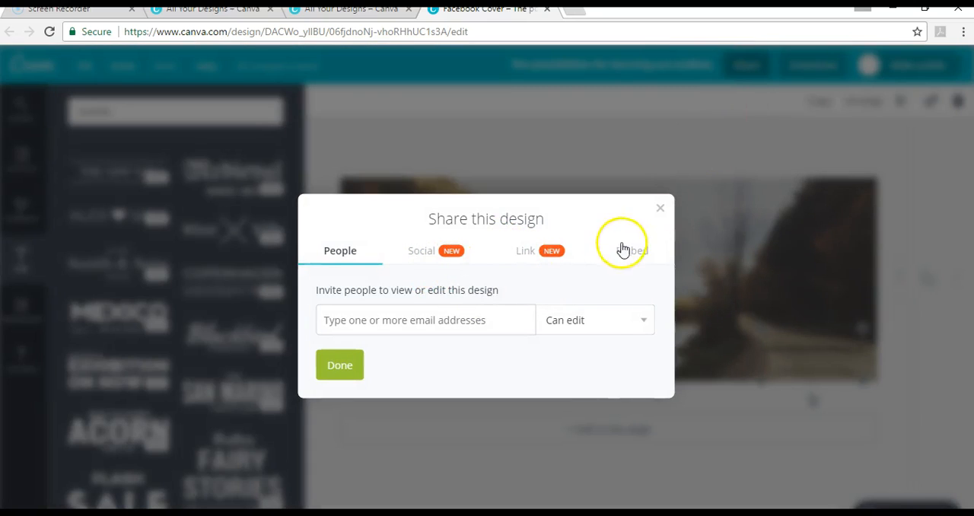
click(660, 207)
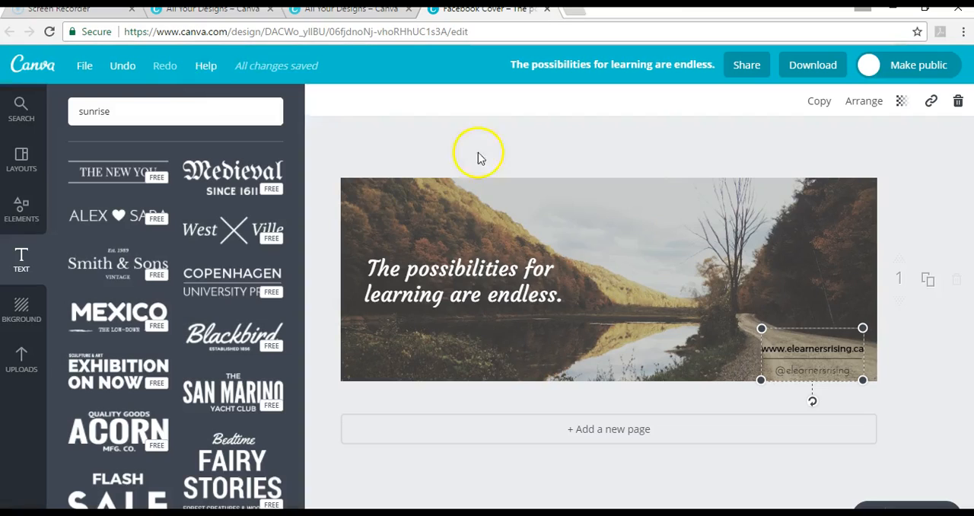
click(84, 70)
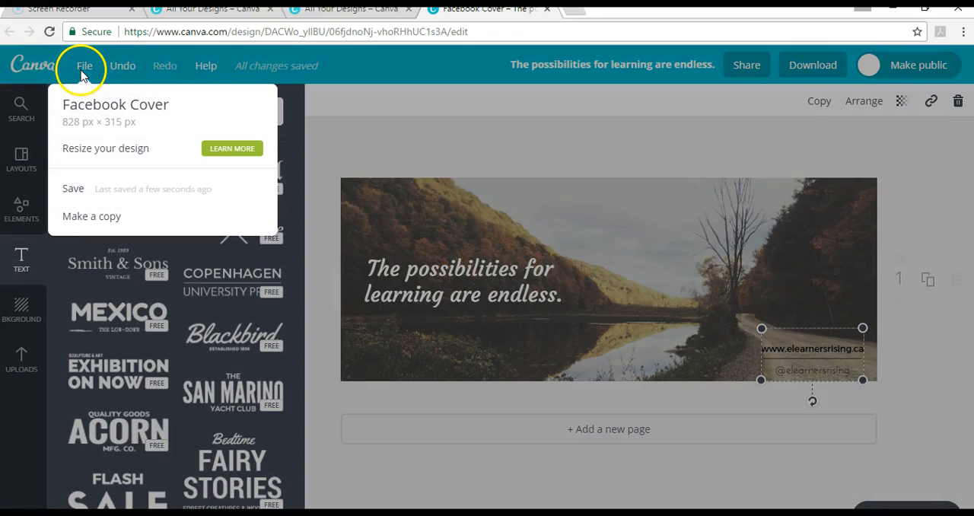
click(348, 107)
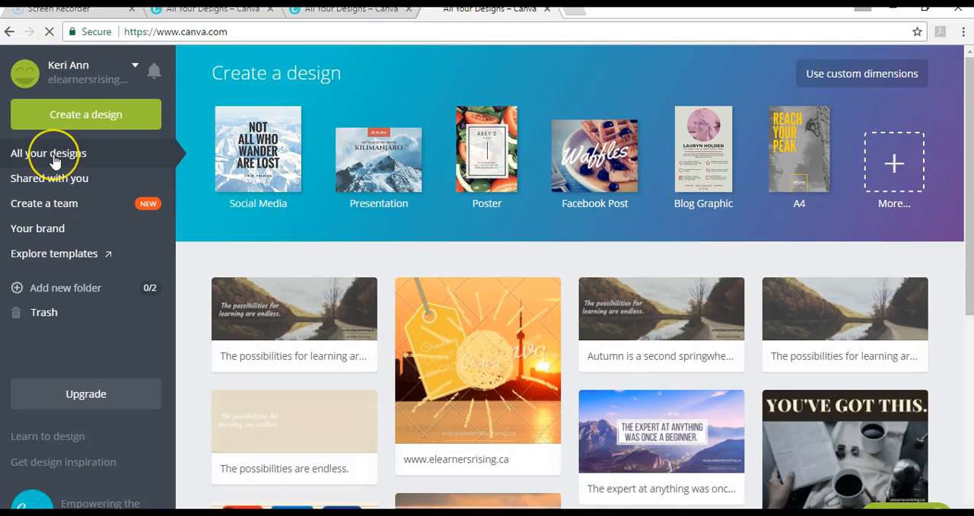
- Browse the overview of all designs and open the Be social design with the social media icons
scroll(644, 363, down, 2)
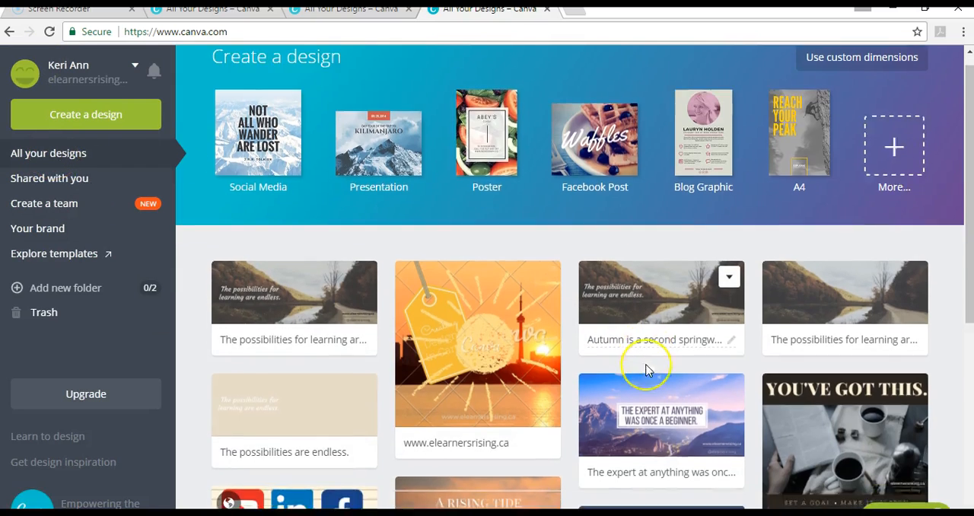
scroll(645, 370, down, 4)
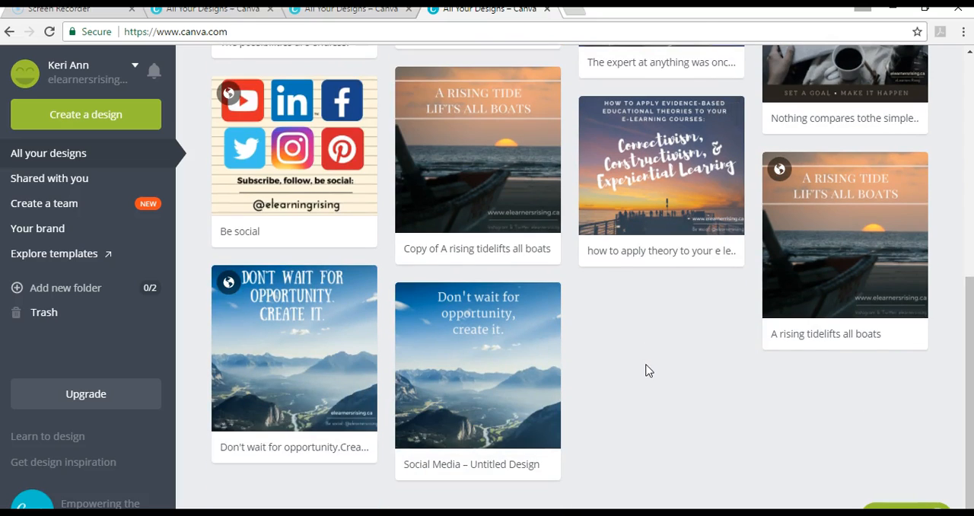
scroll(646, 371, up, 1)
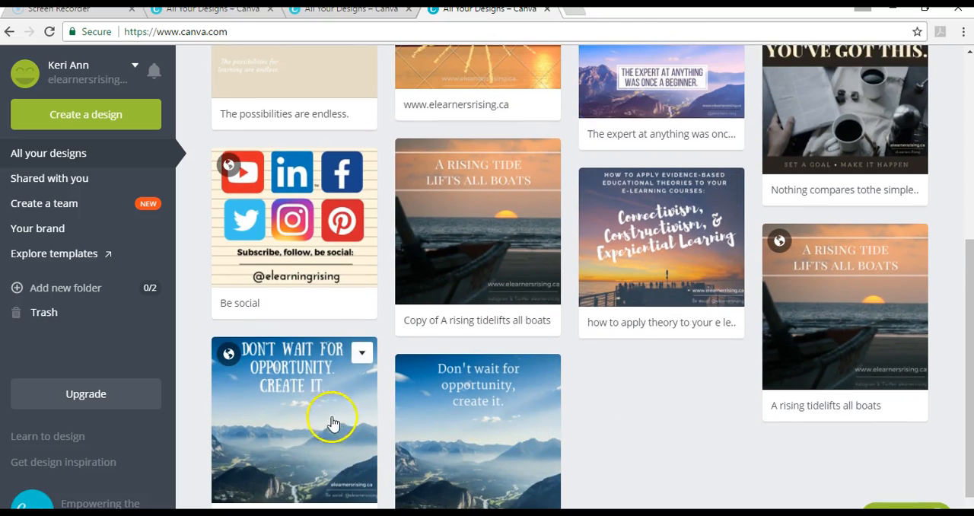
scroll(642, 383, up, 1)
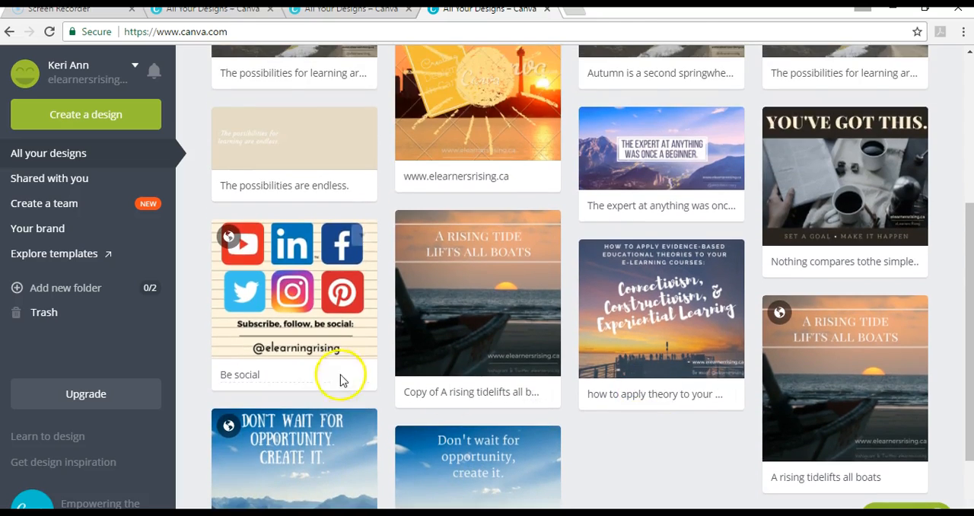
click(333, 340)
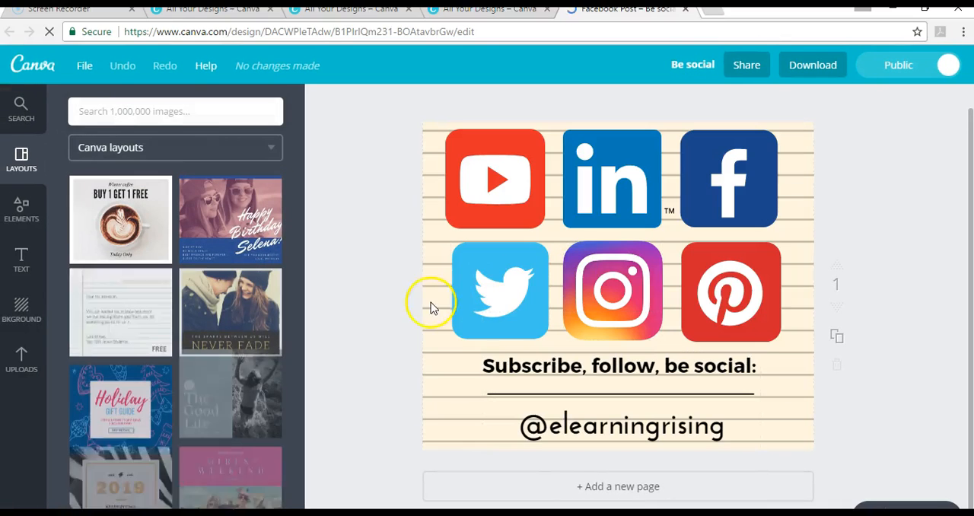
- Look at the backgrounds available for the Be social design and search the image library for "facebook" icons
click(431, 310)
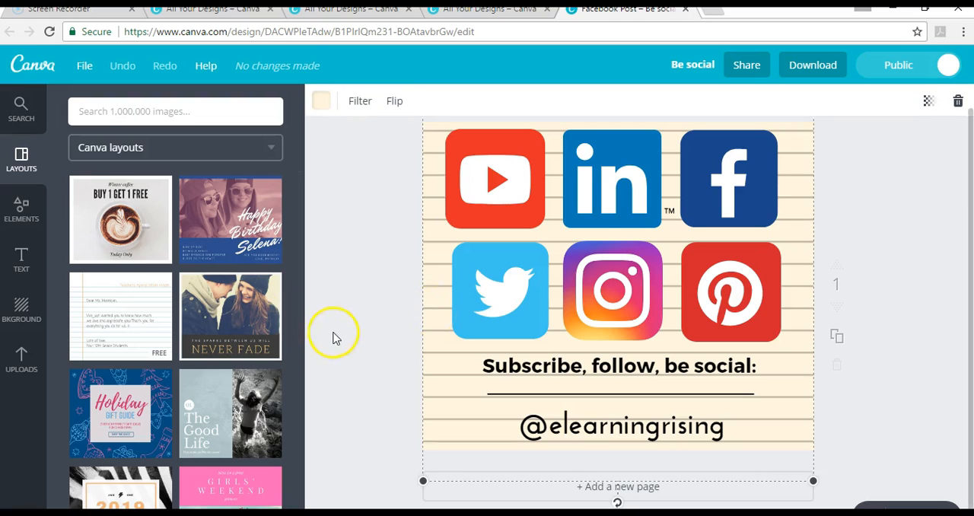
click(25, 312)
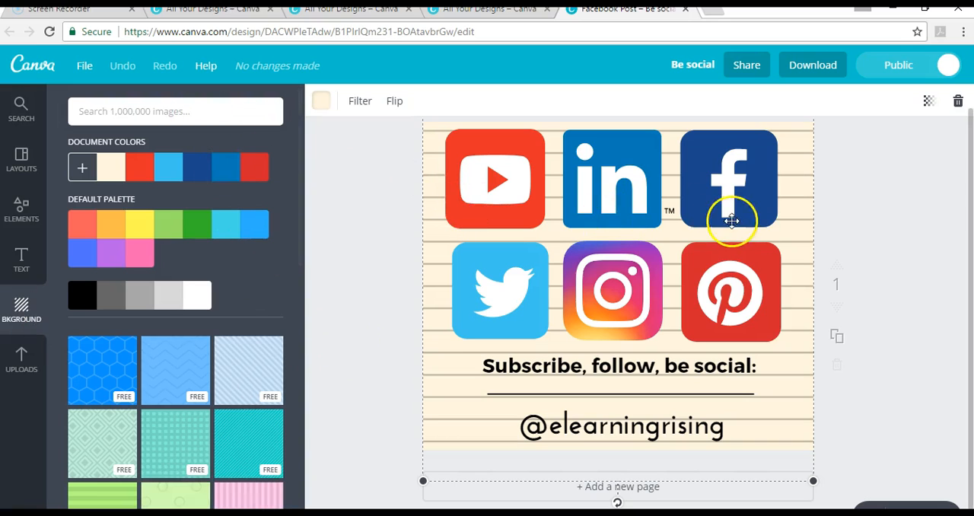
click(141, 111)
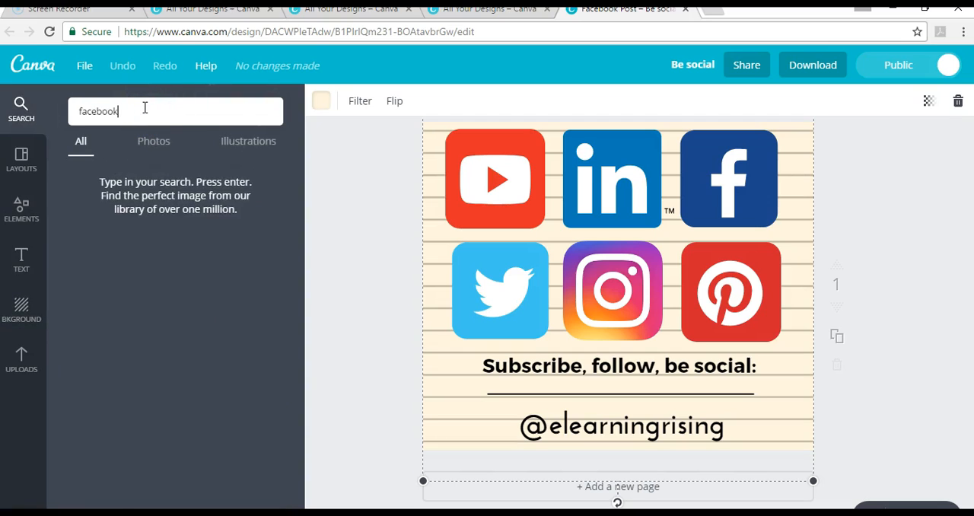
text(facebook)
key(Return)
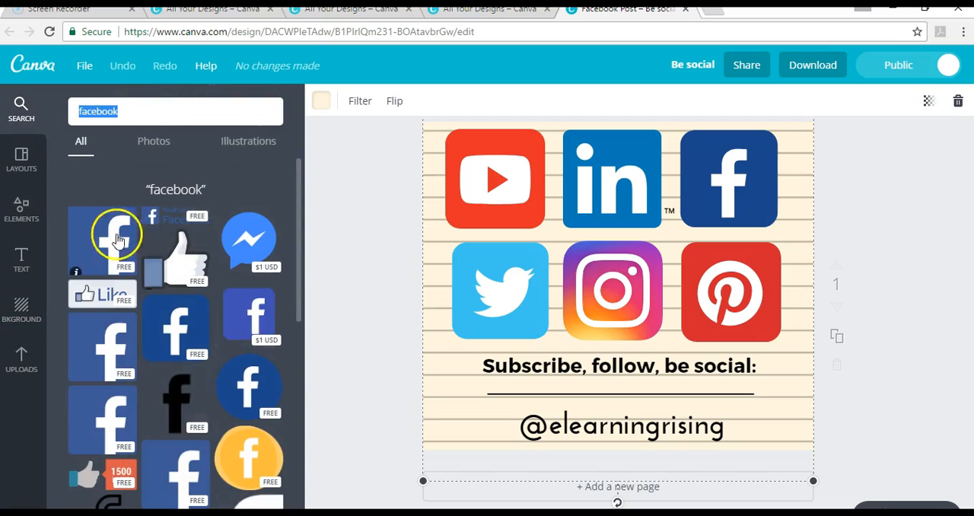
scroll(175, 323, down, 3)
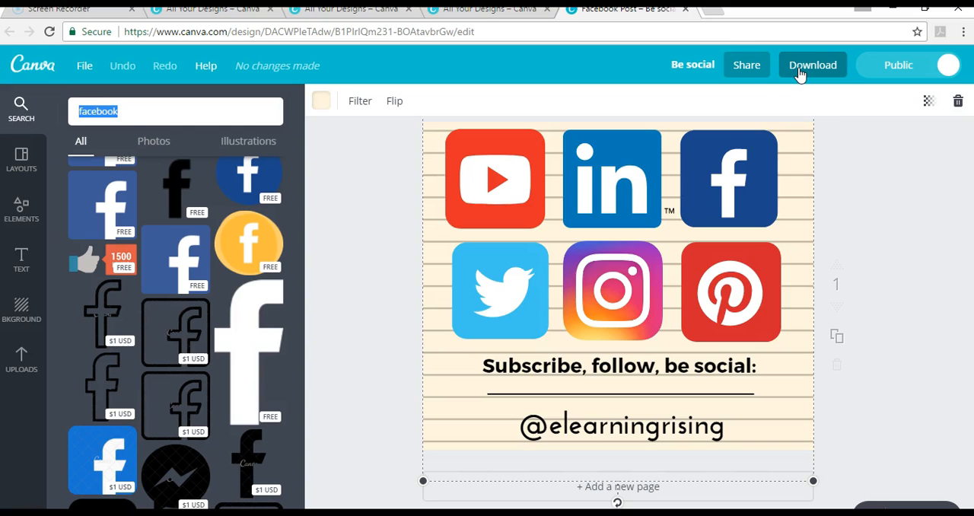
scroll(870, 304, up, 1)
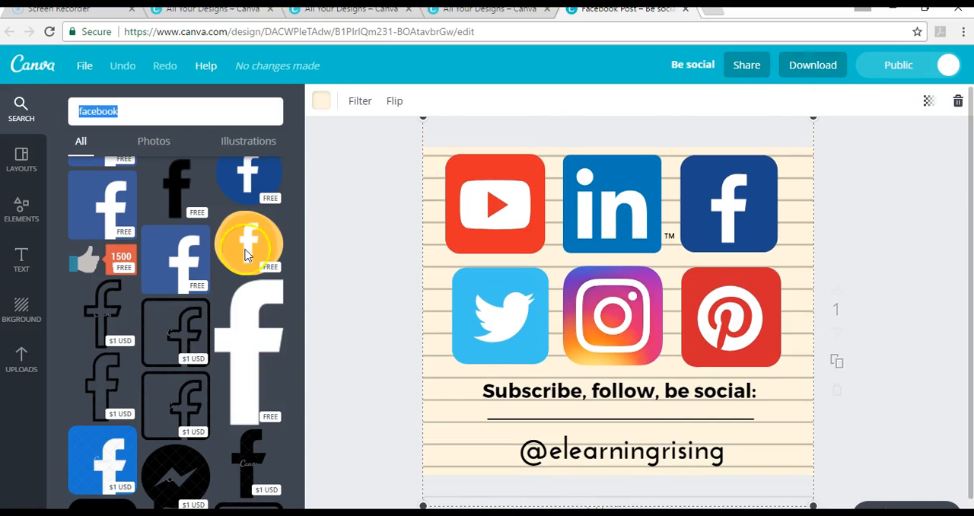
scroll(235, 309, up, 2)
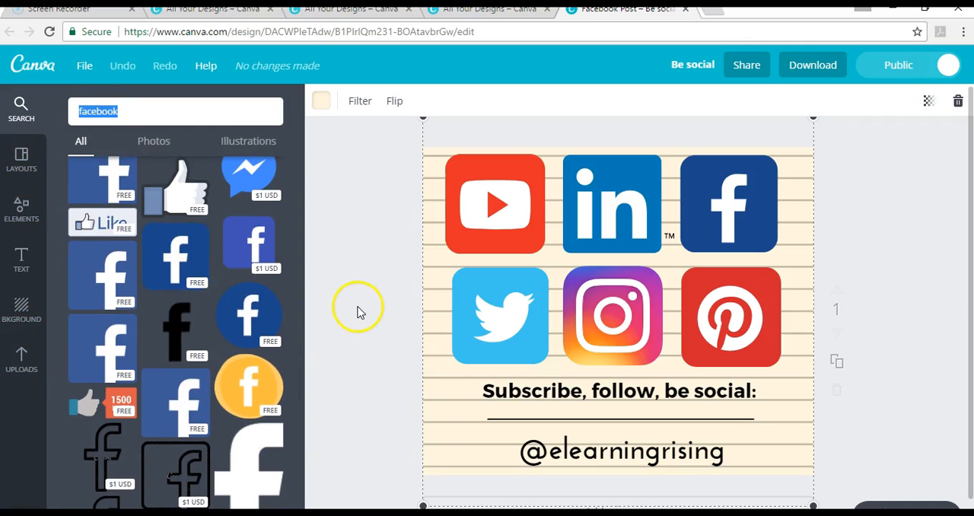
- Try the yellow watermelon background on the Be social design and replace it with the grey vertical stripes
click(20, 312)
scroll(273, 369, down, 2)
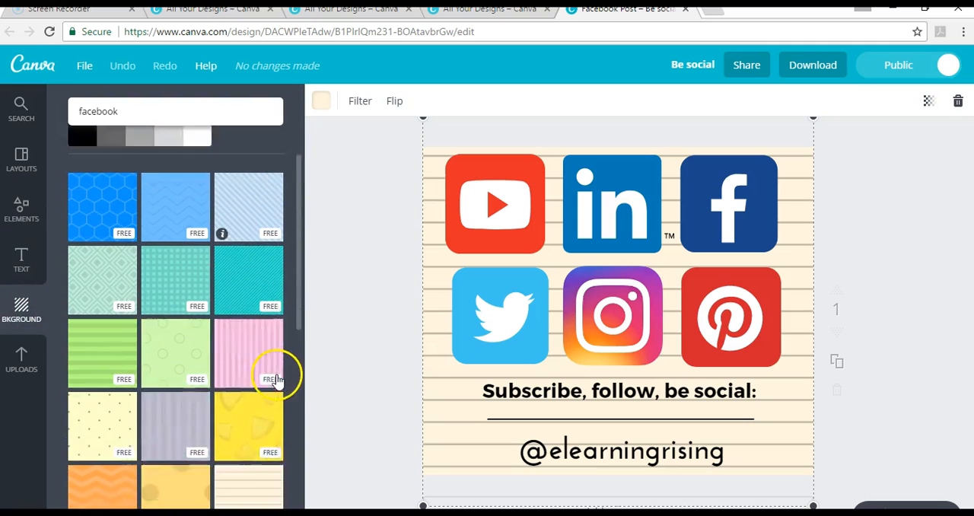
scroll(275, 379, down, 1)
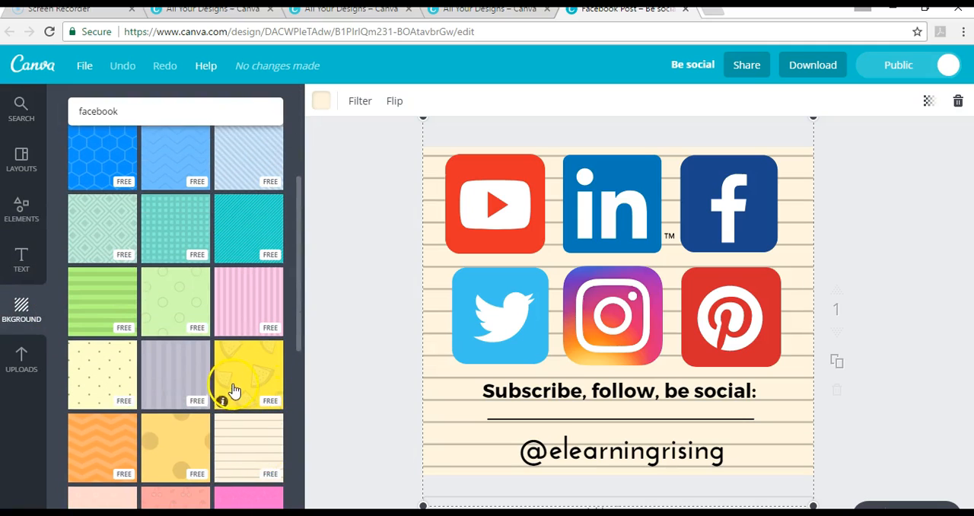
scroll(231, 392, down, 2)
click(238, 225)
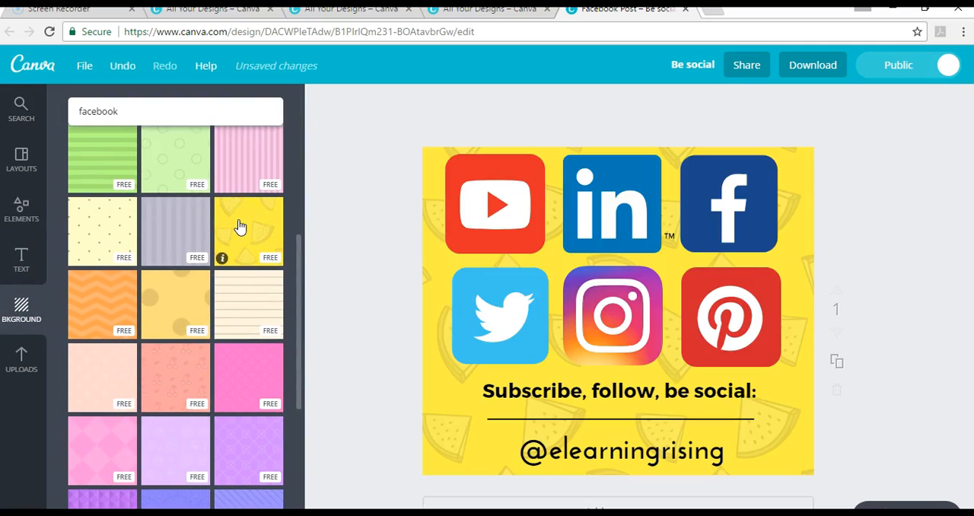
click(192, 252)
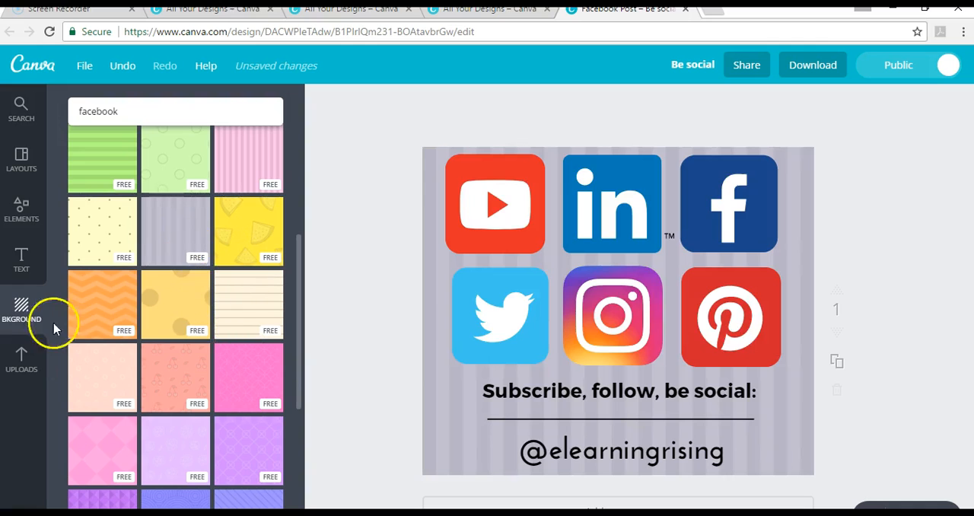
scroll(53, 323, up, 4)
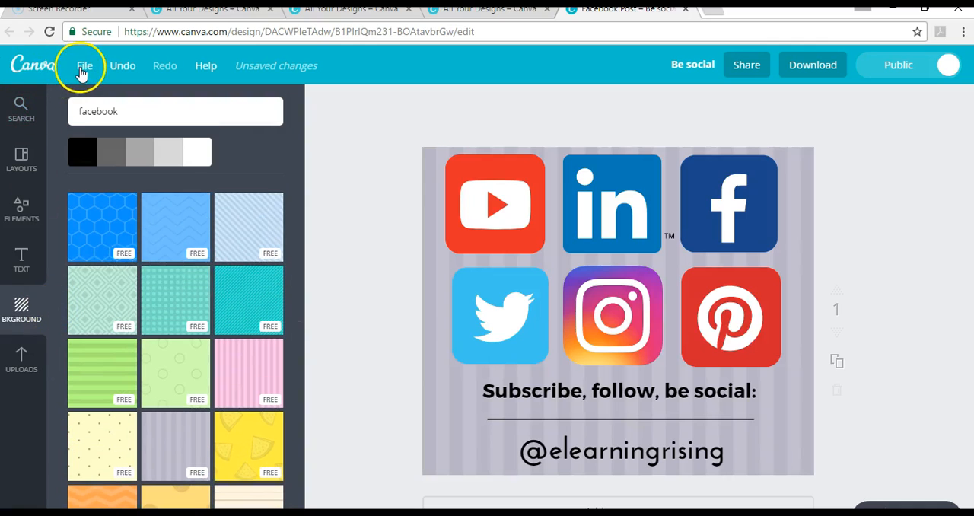
- Return to the overview of all designs and open the "You've got this" coffee cup design
click(32, 65)
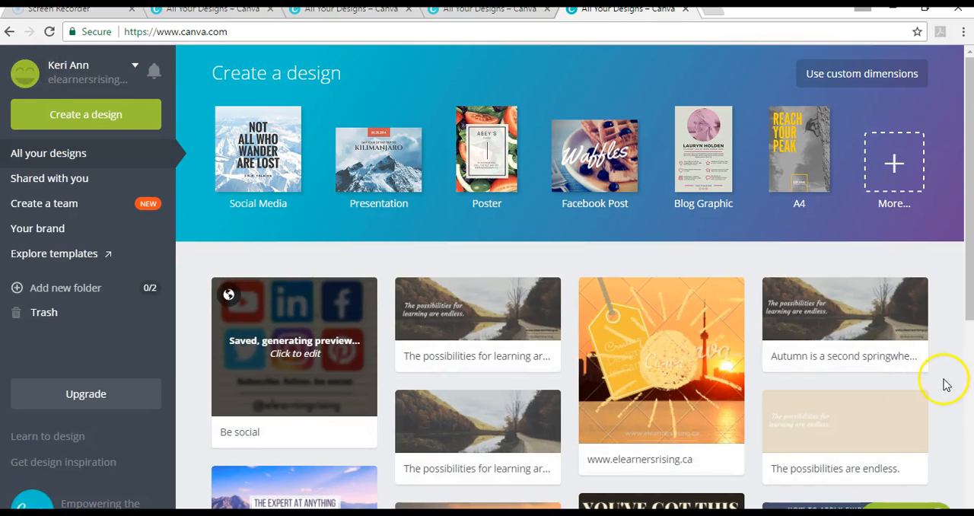
scroll(951, 388, down, 3)
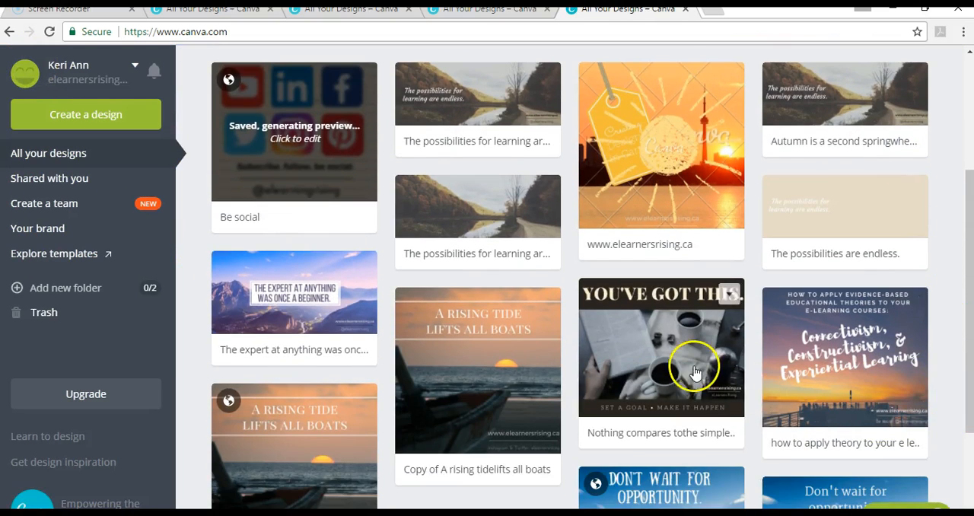
click(693, 372)
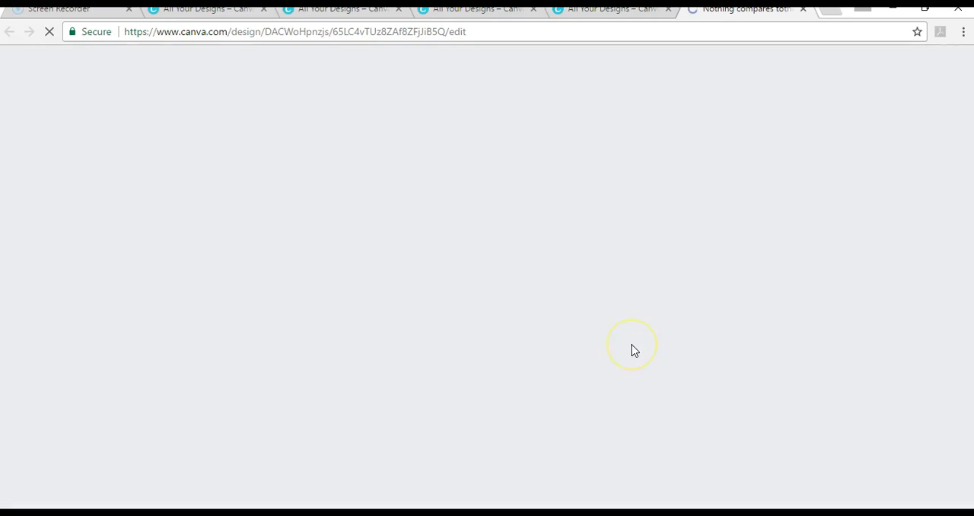